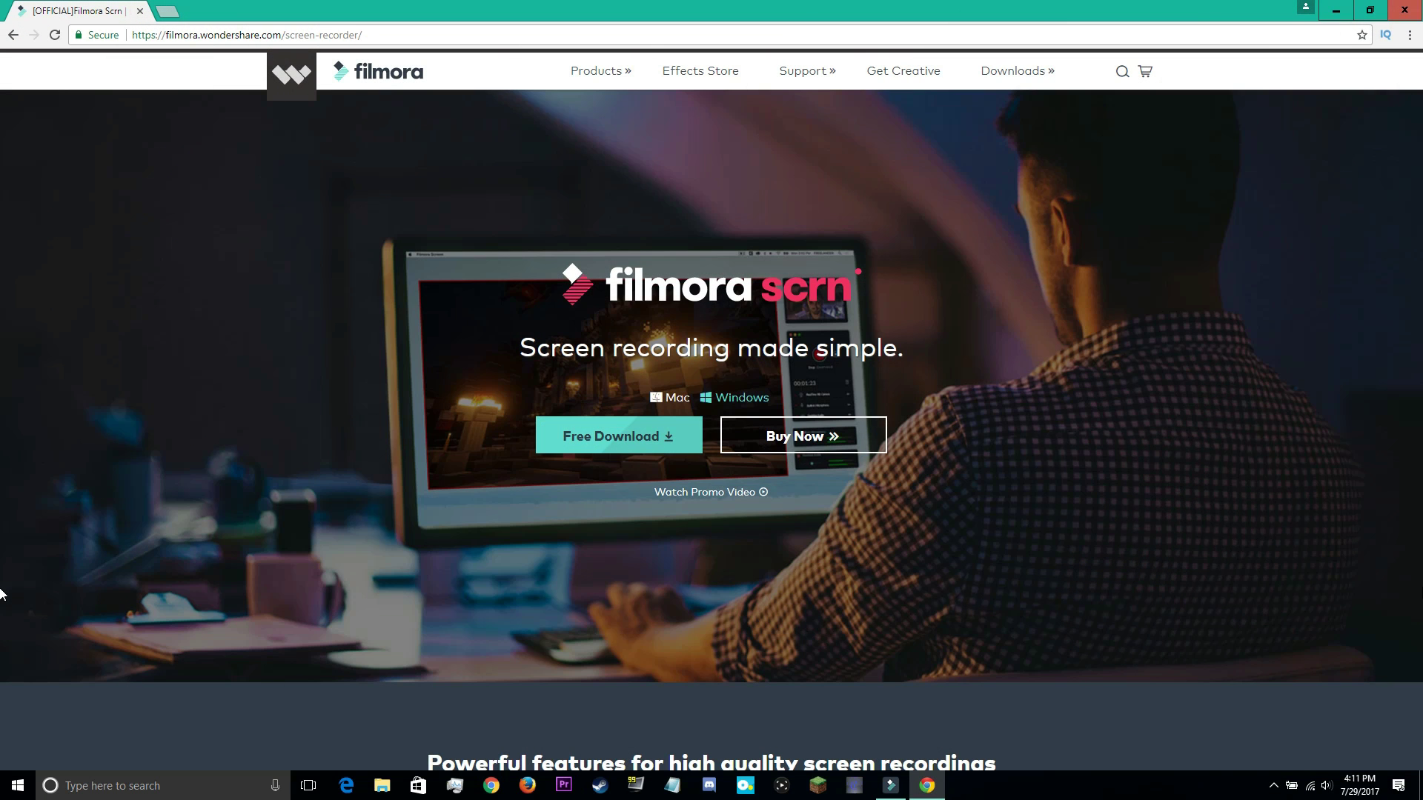
Start a Quick Capture session set to 1920 x 1080 full screen.
{"action": "scroll", "coordinate": [1, 593], "scroll_direction": "down", "scroll_amount": 7}
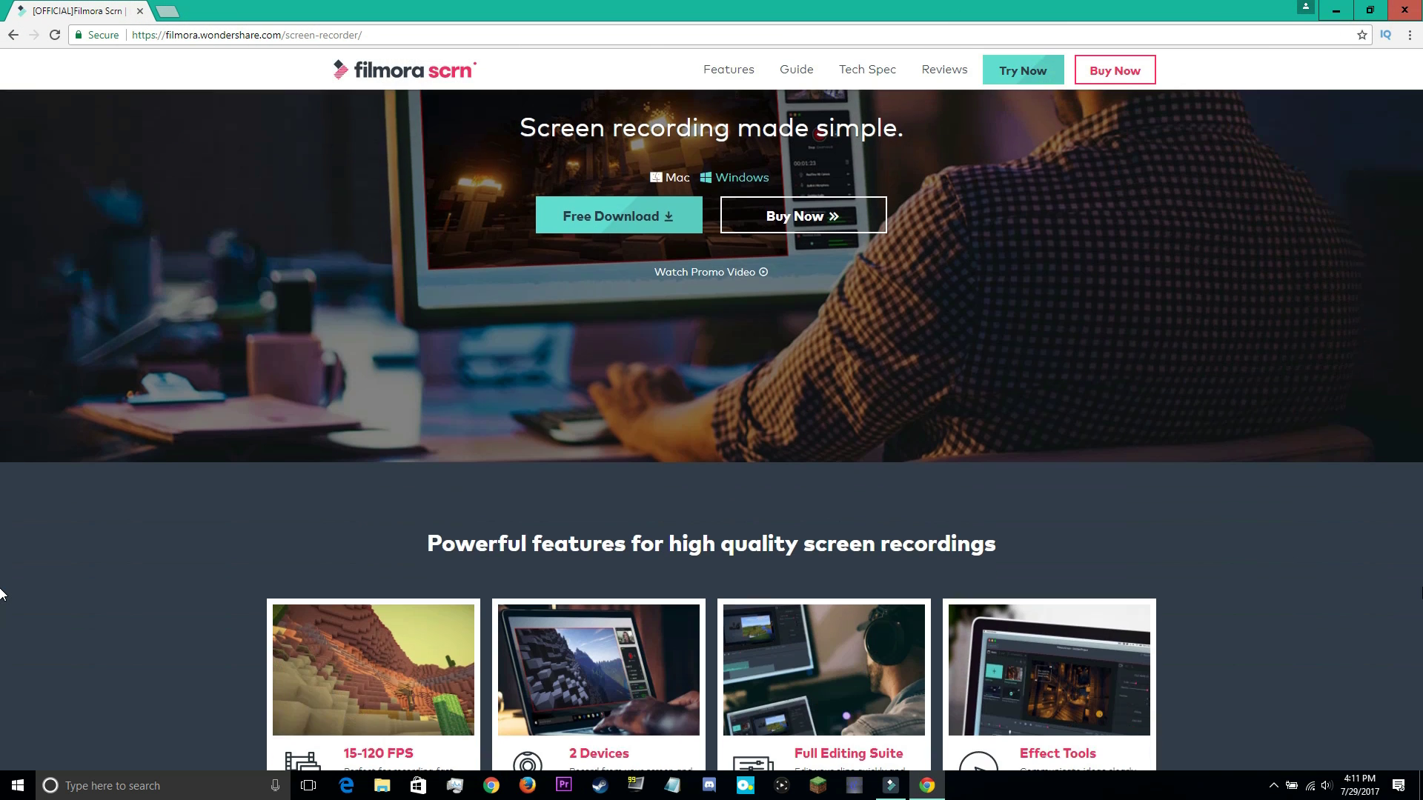
{"action": "scroll", "coordinate": [2, 593], "scroll_direction": "down", "scroll_amount": 9}
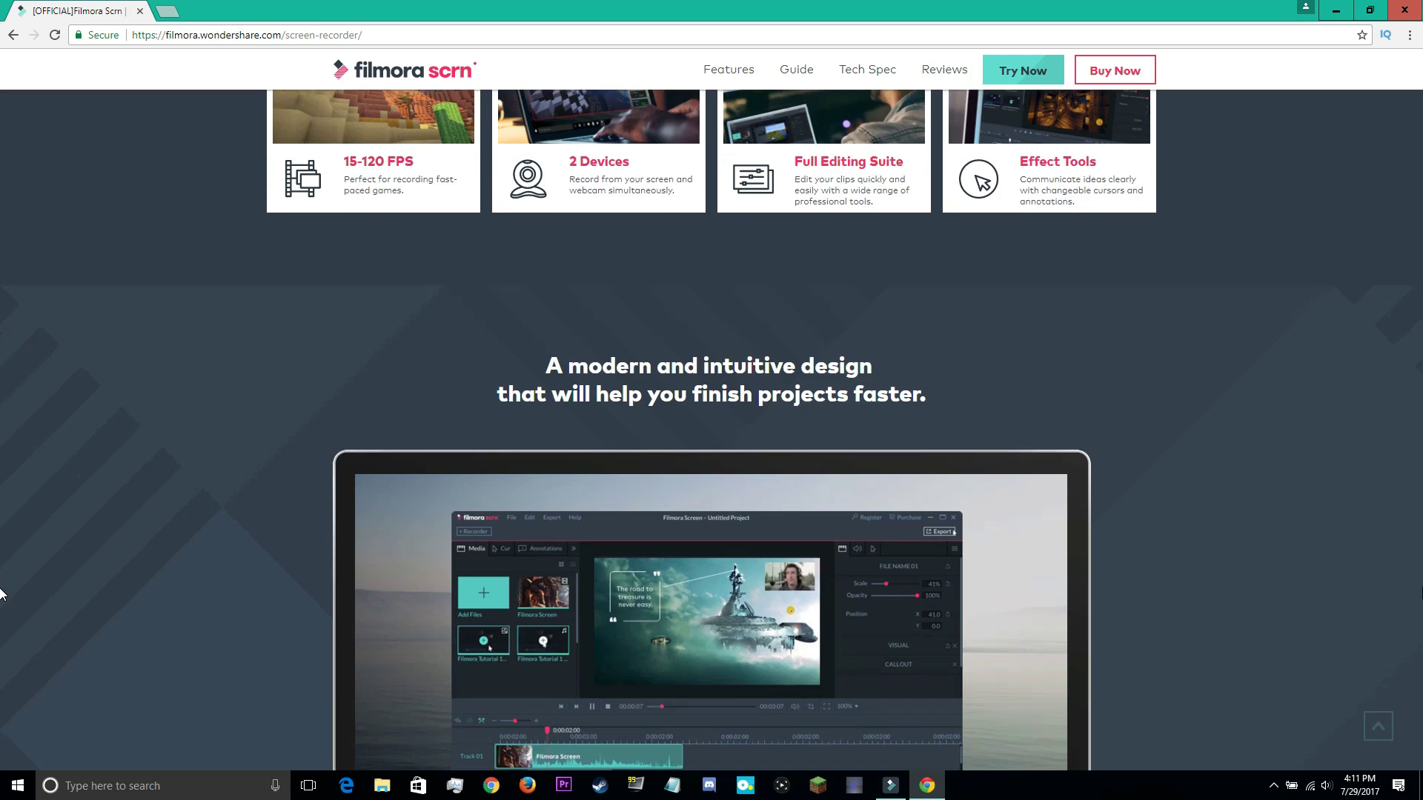
{"action": "scroll", "coordinate": [2, 593], "scroll_direction": "down", "scroll_amount": 8}
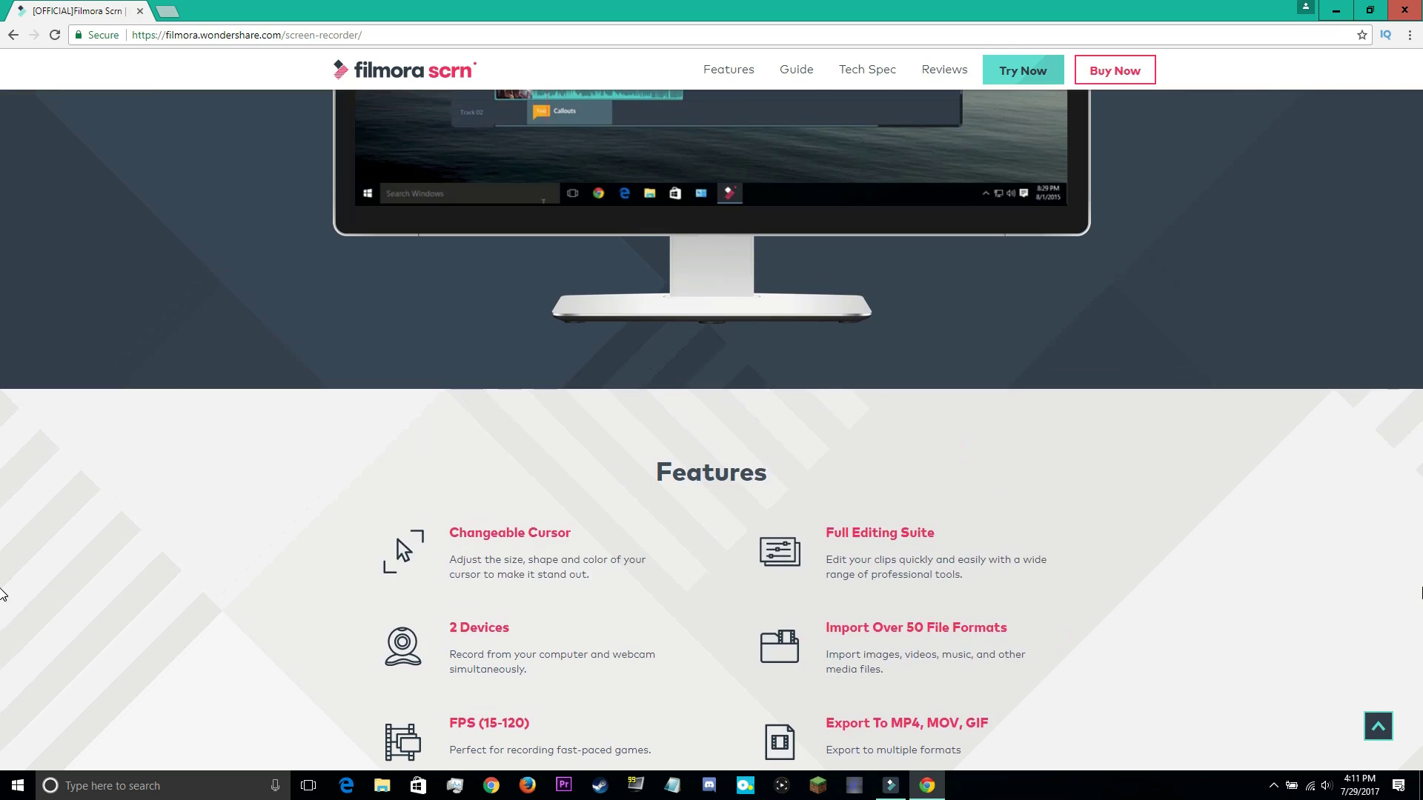
{"action": "scroll", "coordinate": [3, 590], "scroll_direction": "down", "scroll_amount": 1}
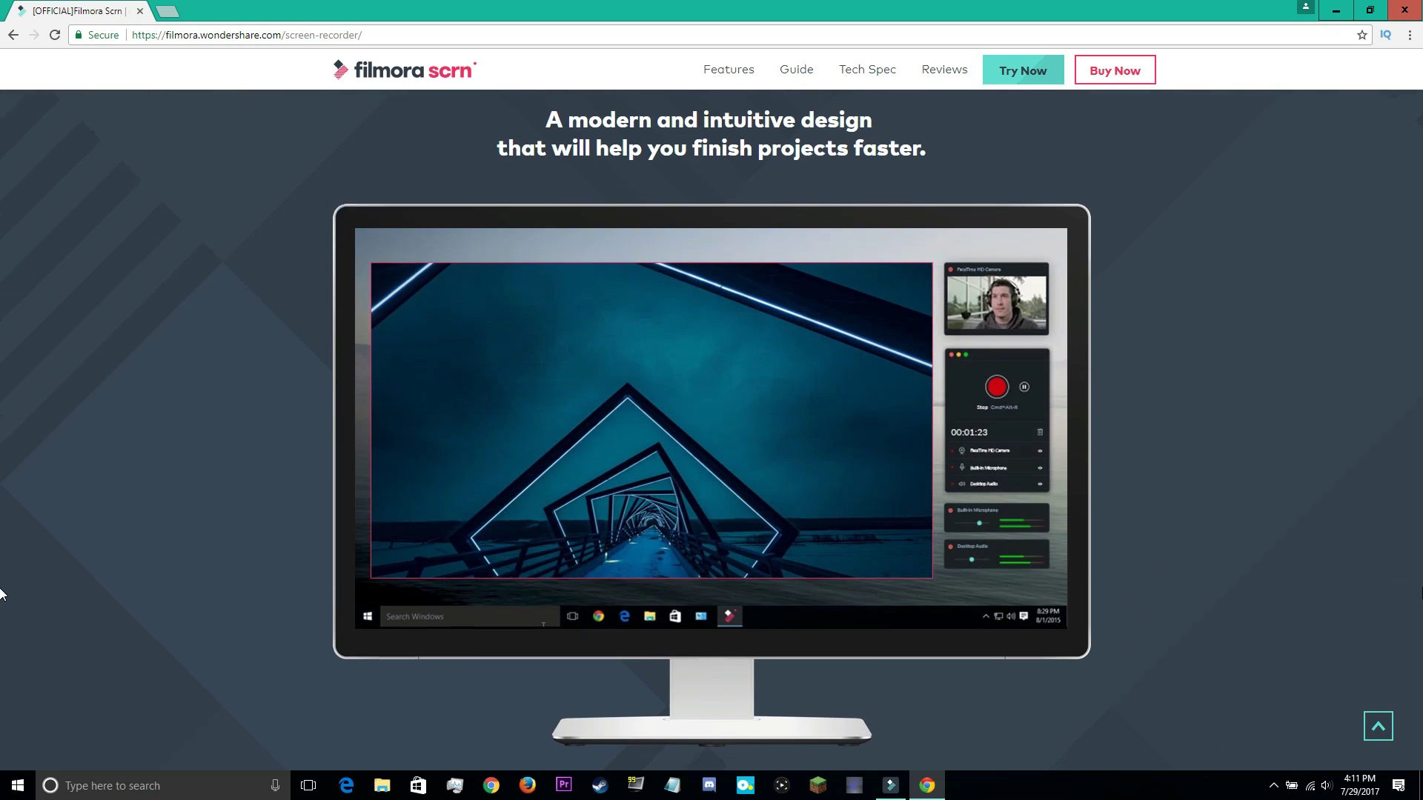
{"action": "scroll", "coordinate": [5, 588], "scroll_direction": "up", "scroll_amount": 1}
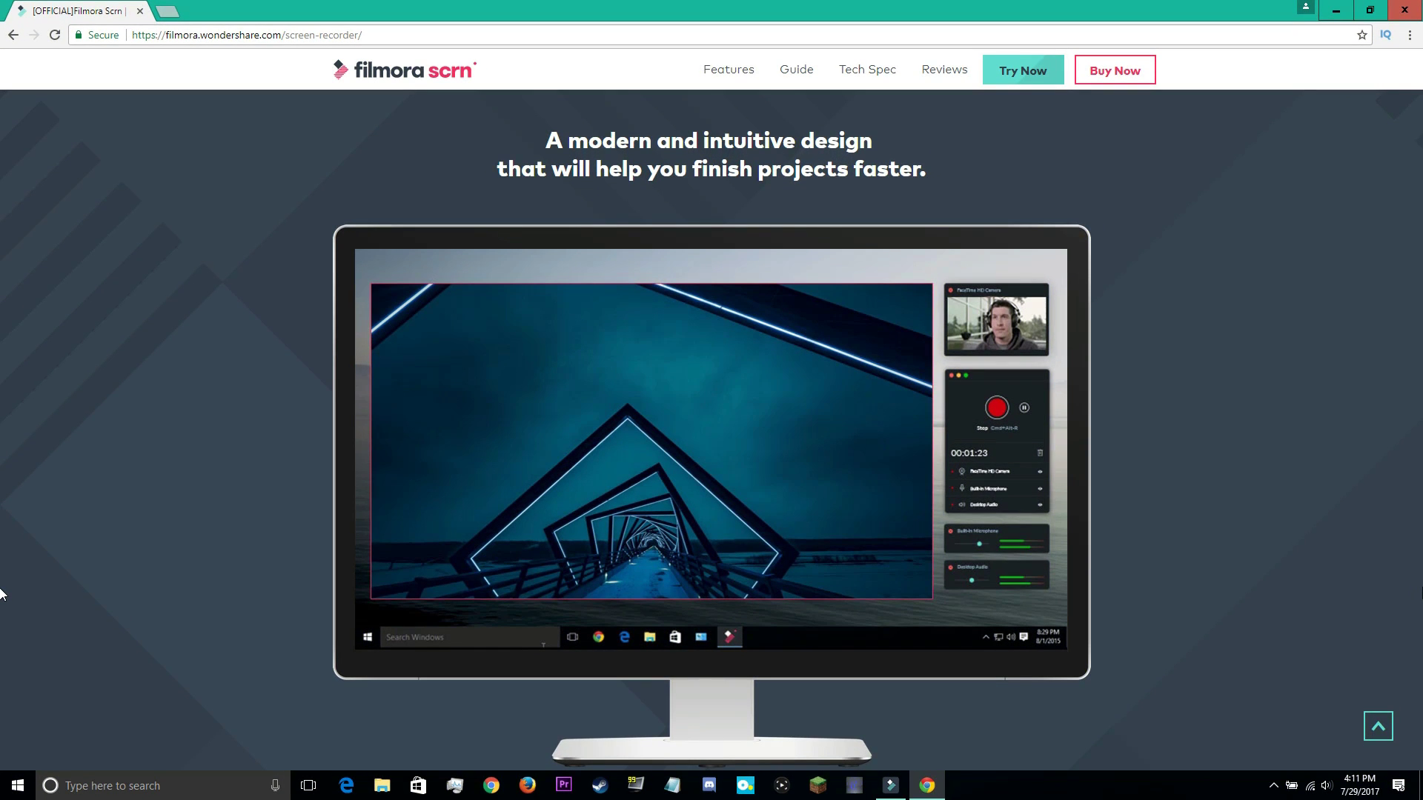
{"action": "scroll", "coordinate": [0, 593], "scroll_direction": "up", "scroll_amount": 9}
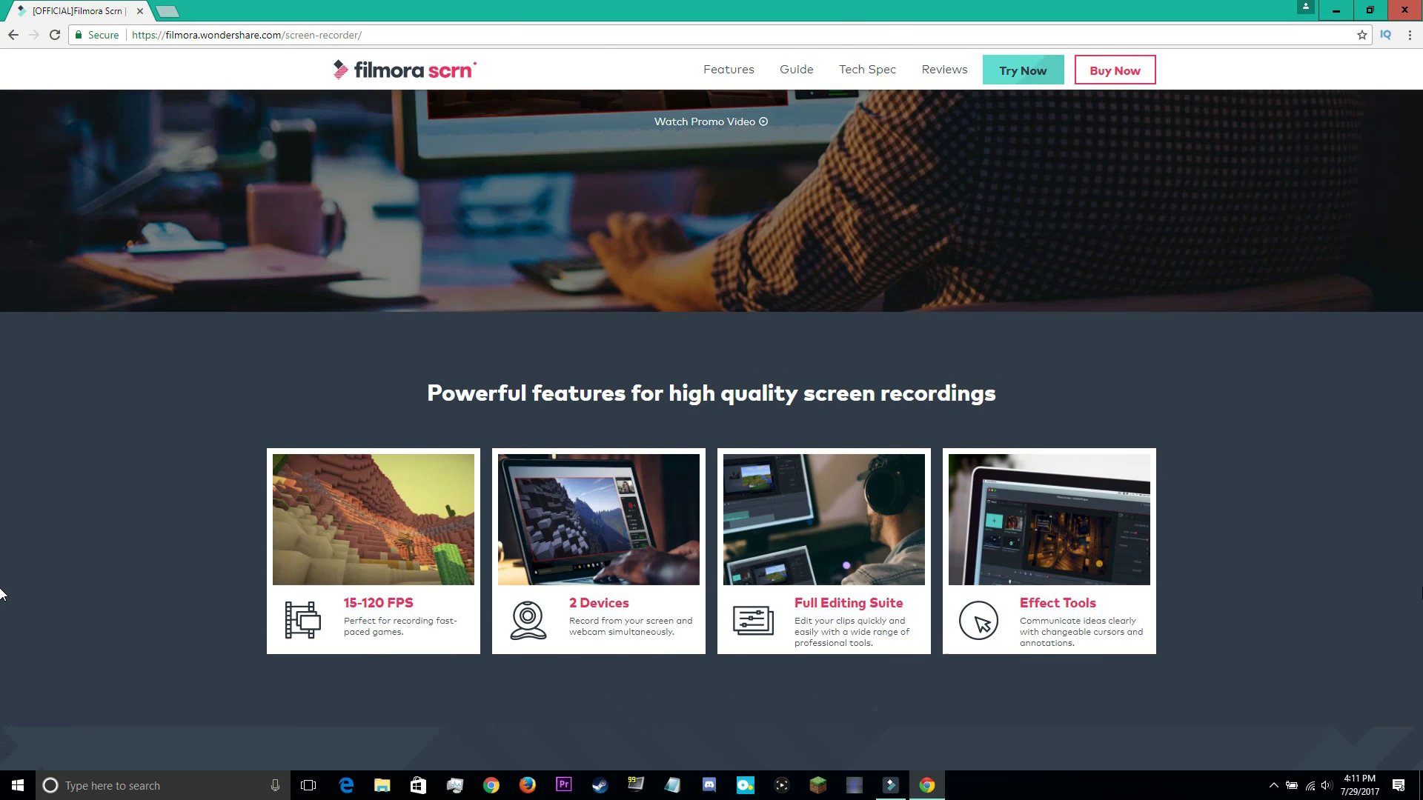
{"action": "scroll", "coordinate": [0, 593], "scroll_direction": "down", "scroll_amount": 1}
{"action": "scroll", "coordinate": [0, 593], "scroll_direction": "up", "scroll_amount": 1}
{"action": "scroll", "coordinate": [0, 593], "scroll_direction": "up", "scroll_amount": 5}
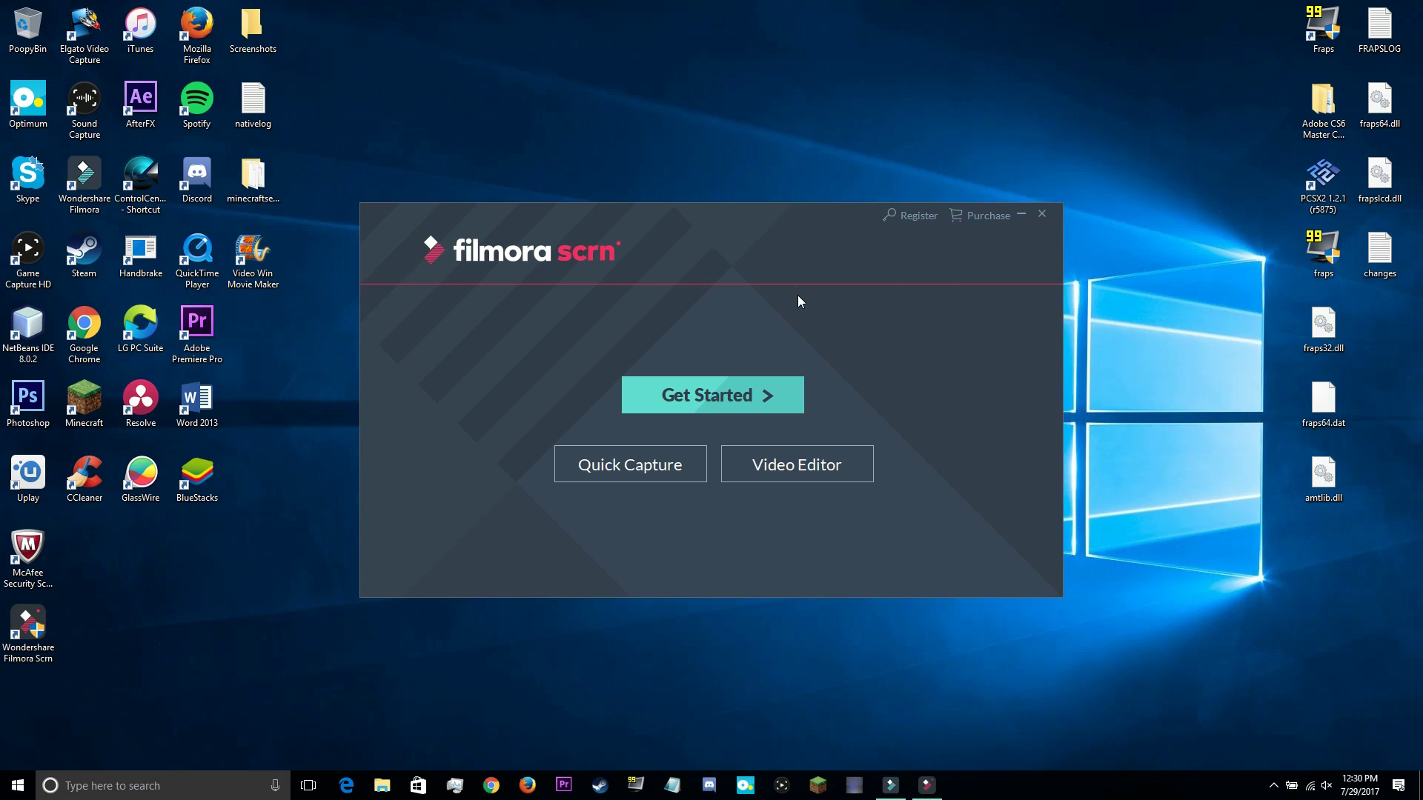
{"action": "left_click", "coordinate": [609, 465]}
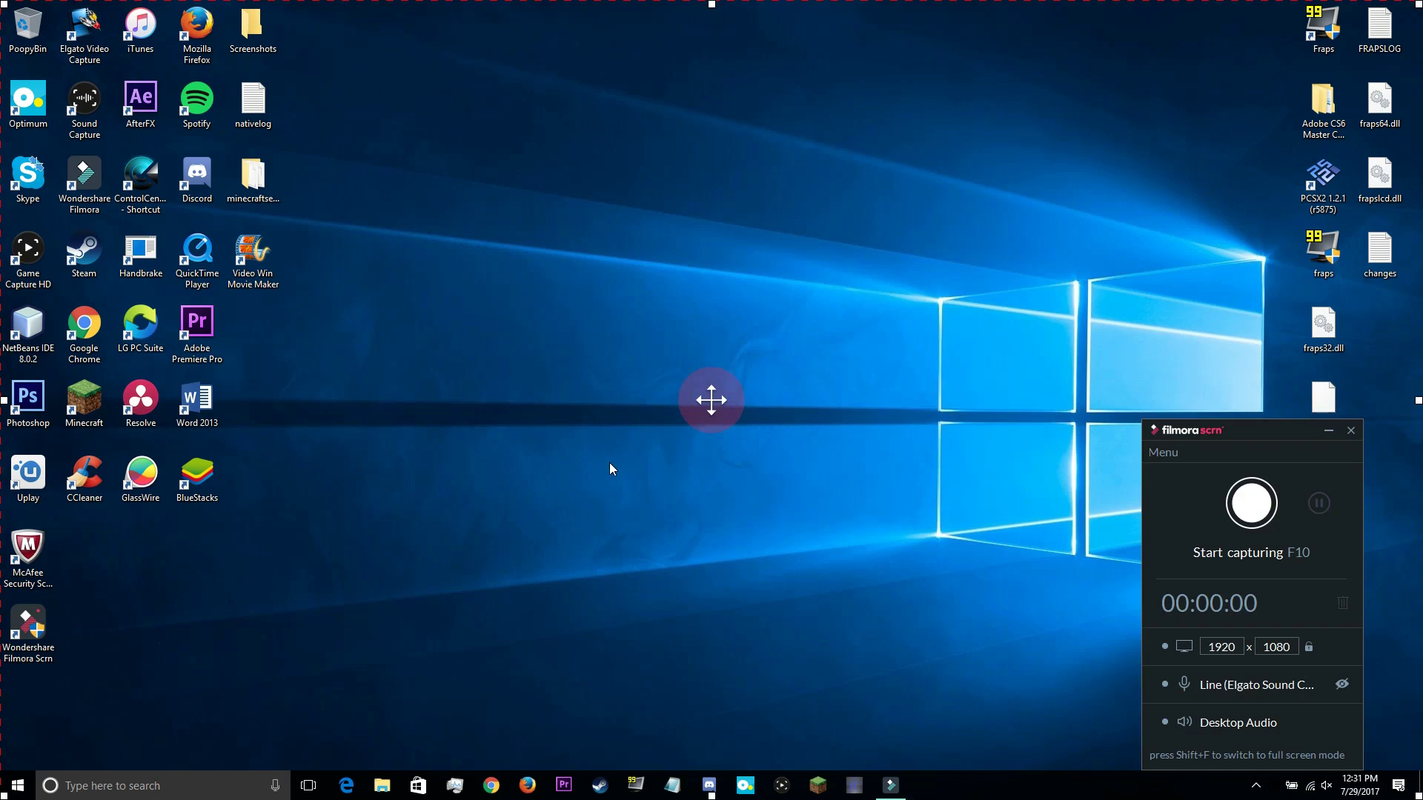
Move the capture panel toward the centre and bring up its Menu options.
{"action": "left_click_drag", "start_coordinate": [1249, 430], "coordinate": [981, 301]}
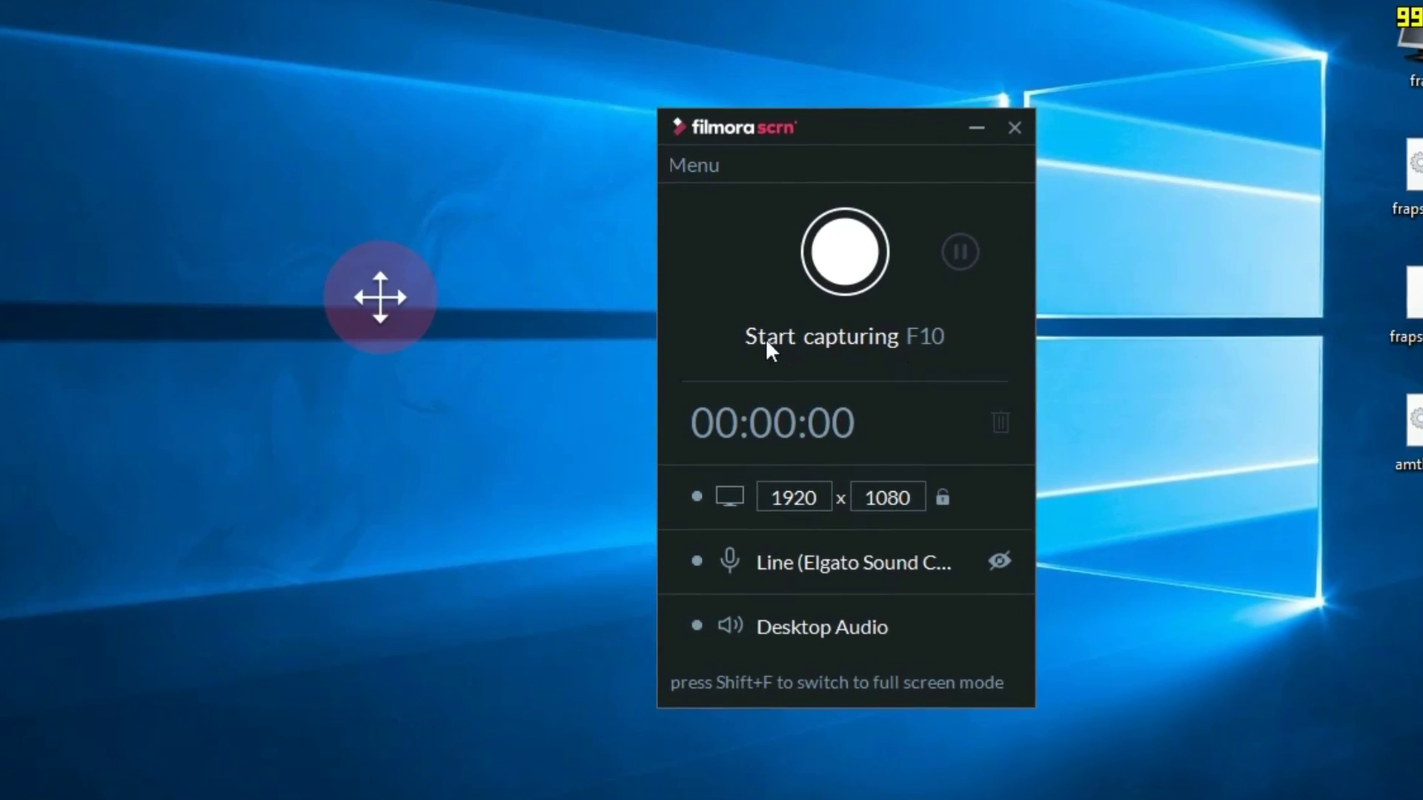
{"action": "left_click", "coordinate": [700, 163]}
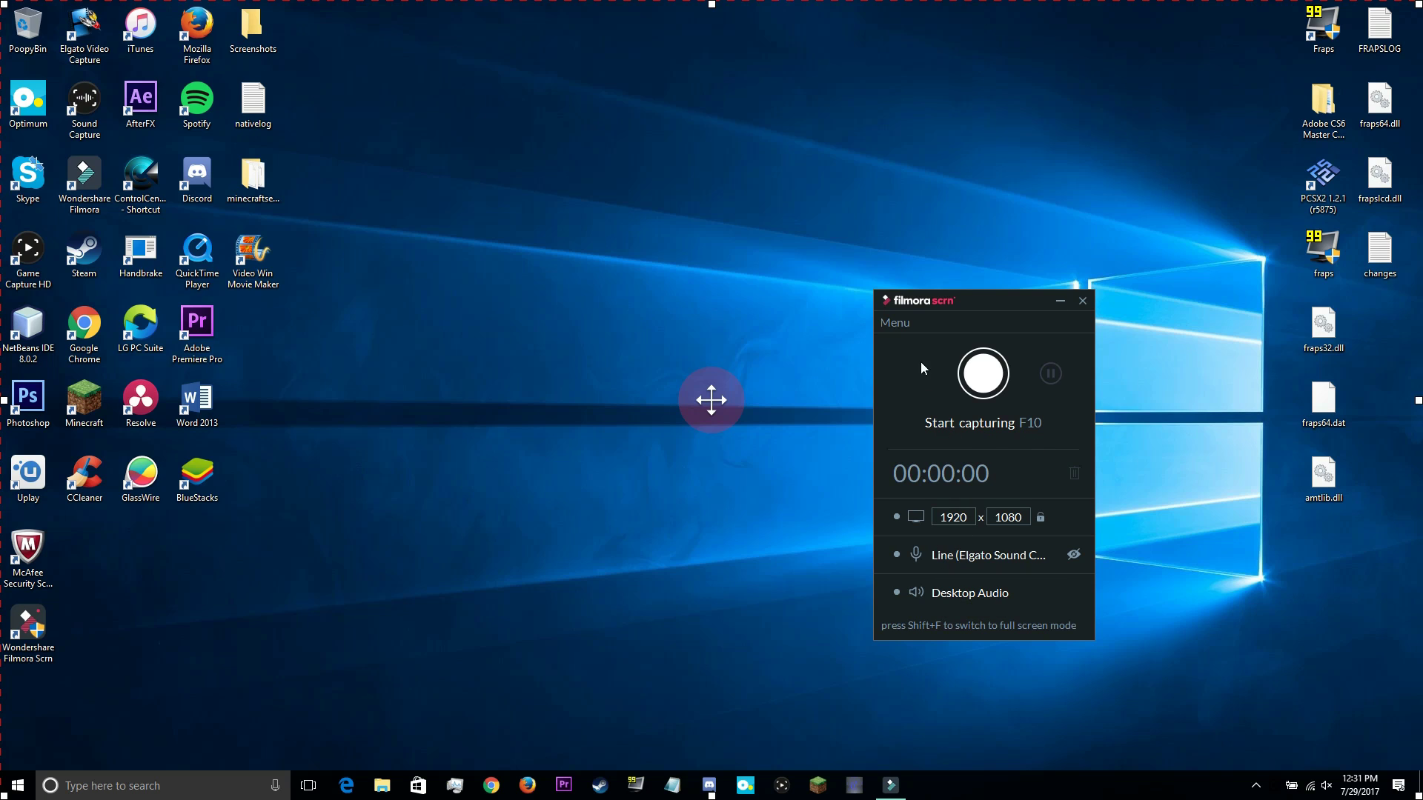
{"action": "left_click", "coordinate": [902, 325]}
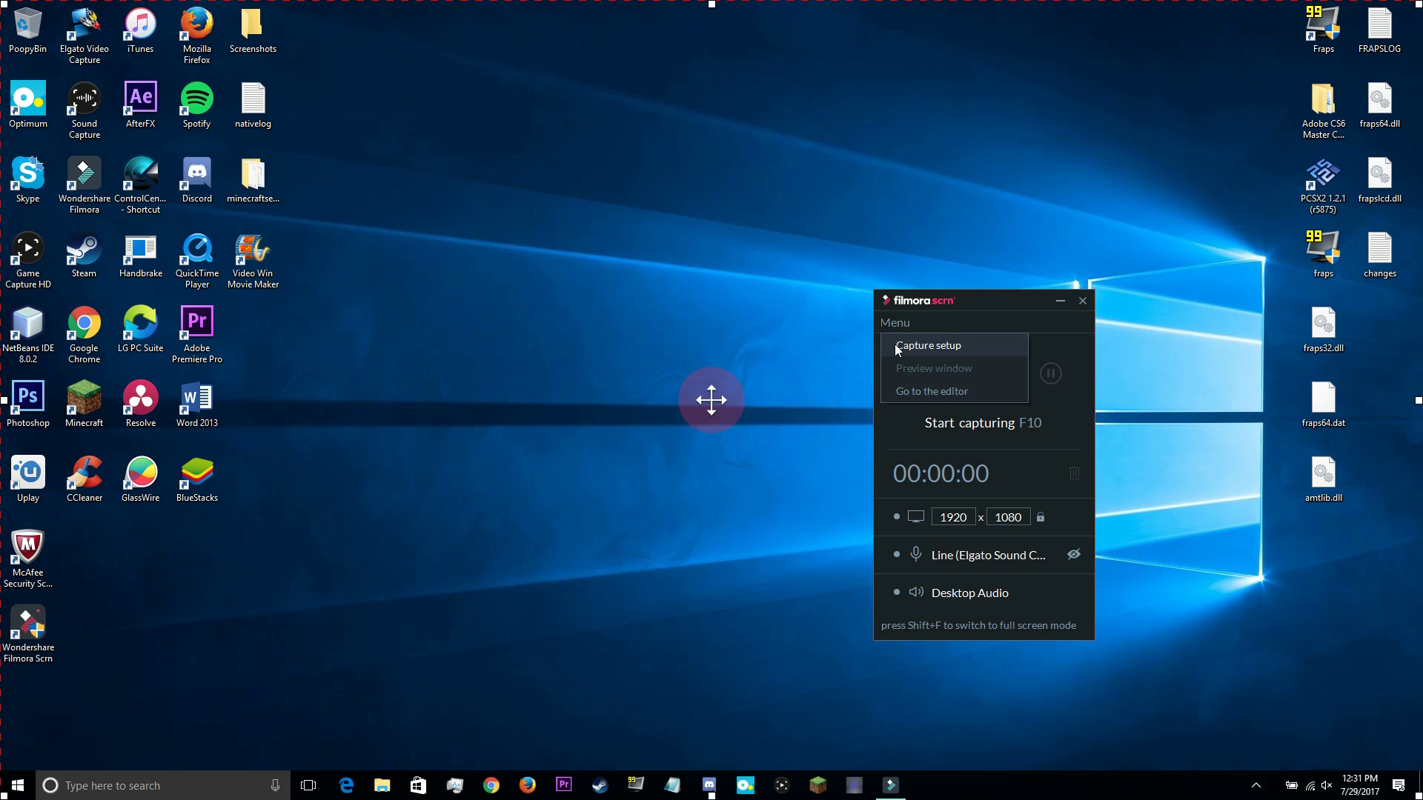
Open the capture setup and tick Camera to record the webcam alongside the screen.
{"action": "left_click", "coordinate": [896, 347]}
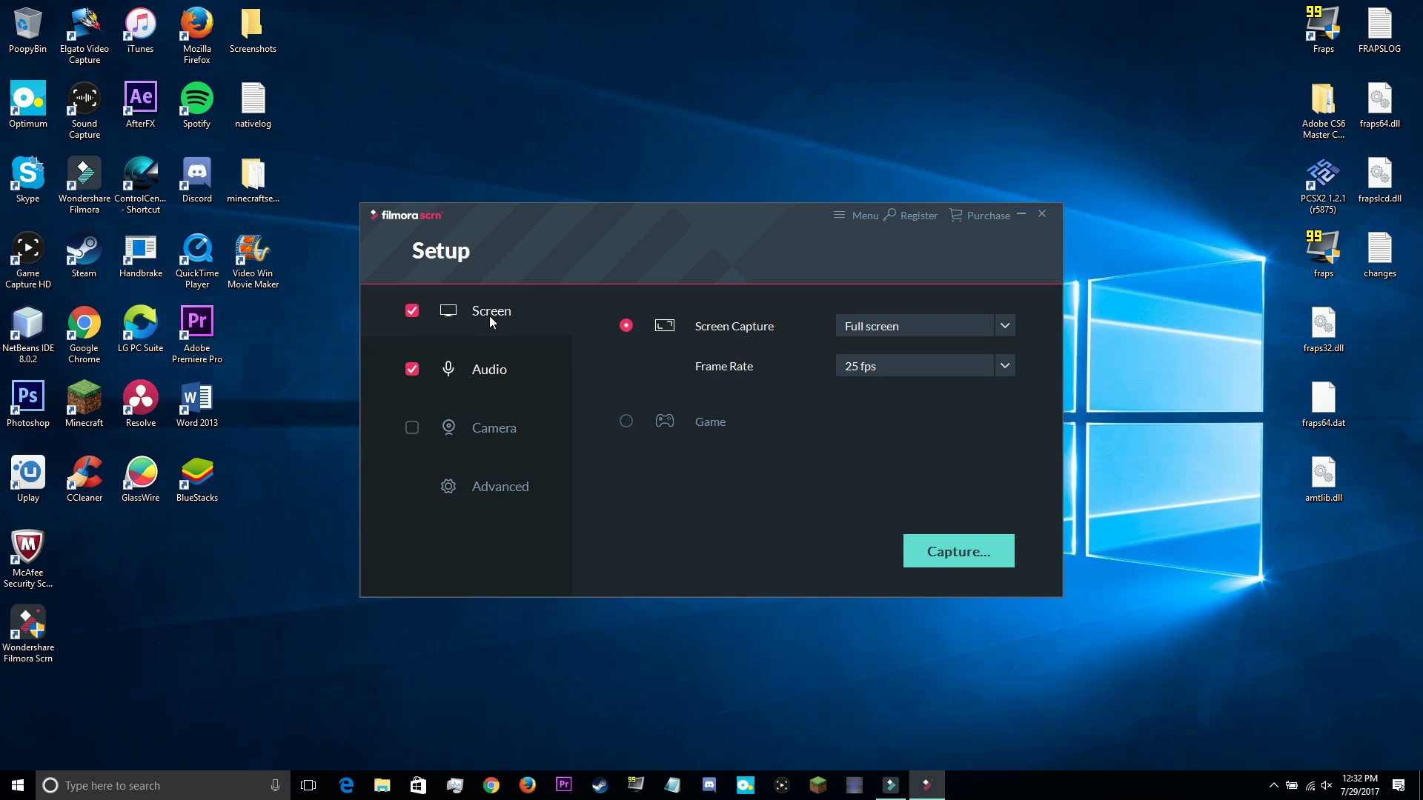
{"action": "left_click", "coordinate": [519, 363]}
{"action": "left_click", "coordinate": [412, 430]}
Keep screen capture on Full screen and set the frame rate to 60 fps.
{"action": "left_click", "coordinate": [921, 339]}
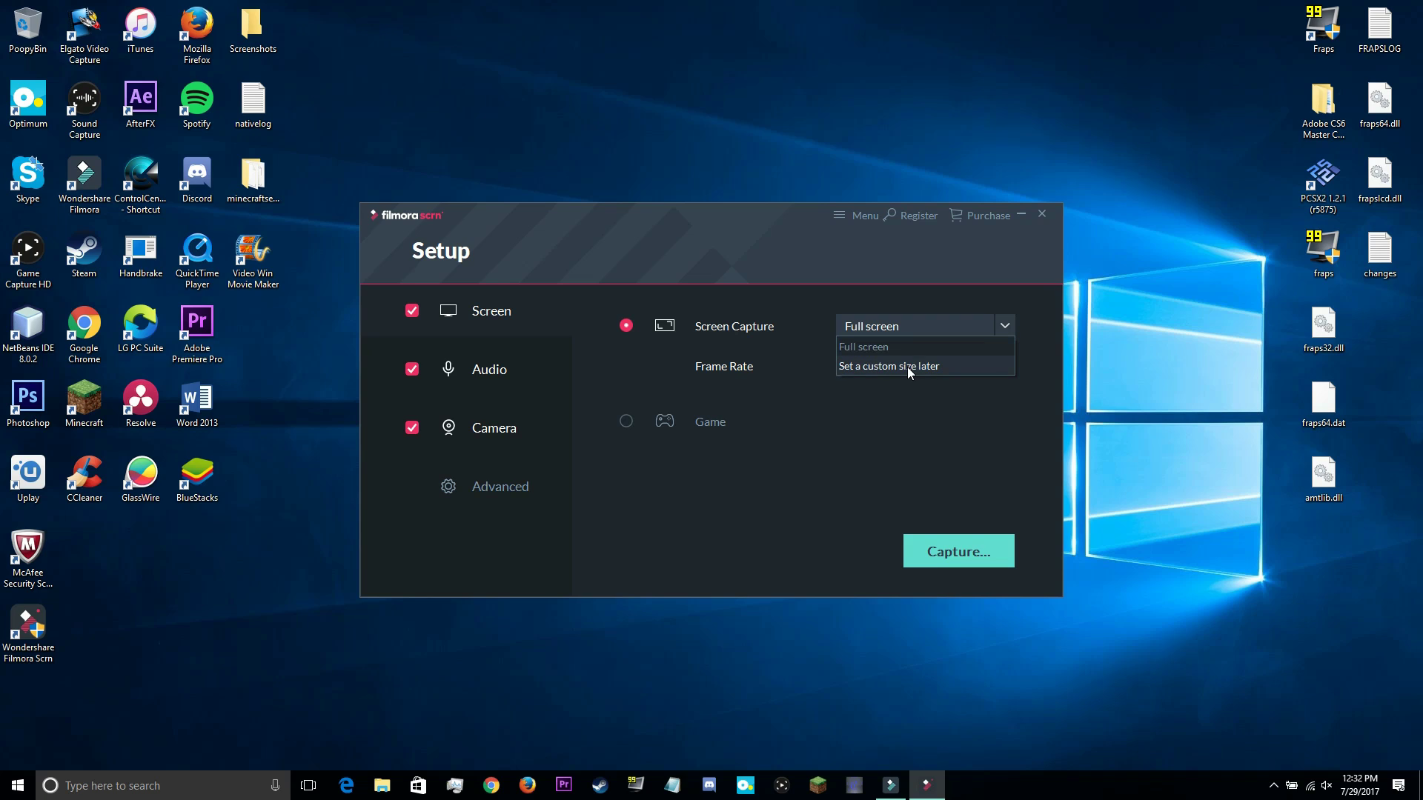
{"action": "left_click", "coordinate": [907, 367]}
{"action": "left_click", "coordinate": [902, 334]}
{"action": "left_click", "coordinate": [901, 343]}
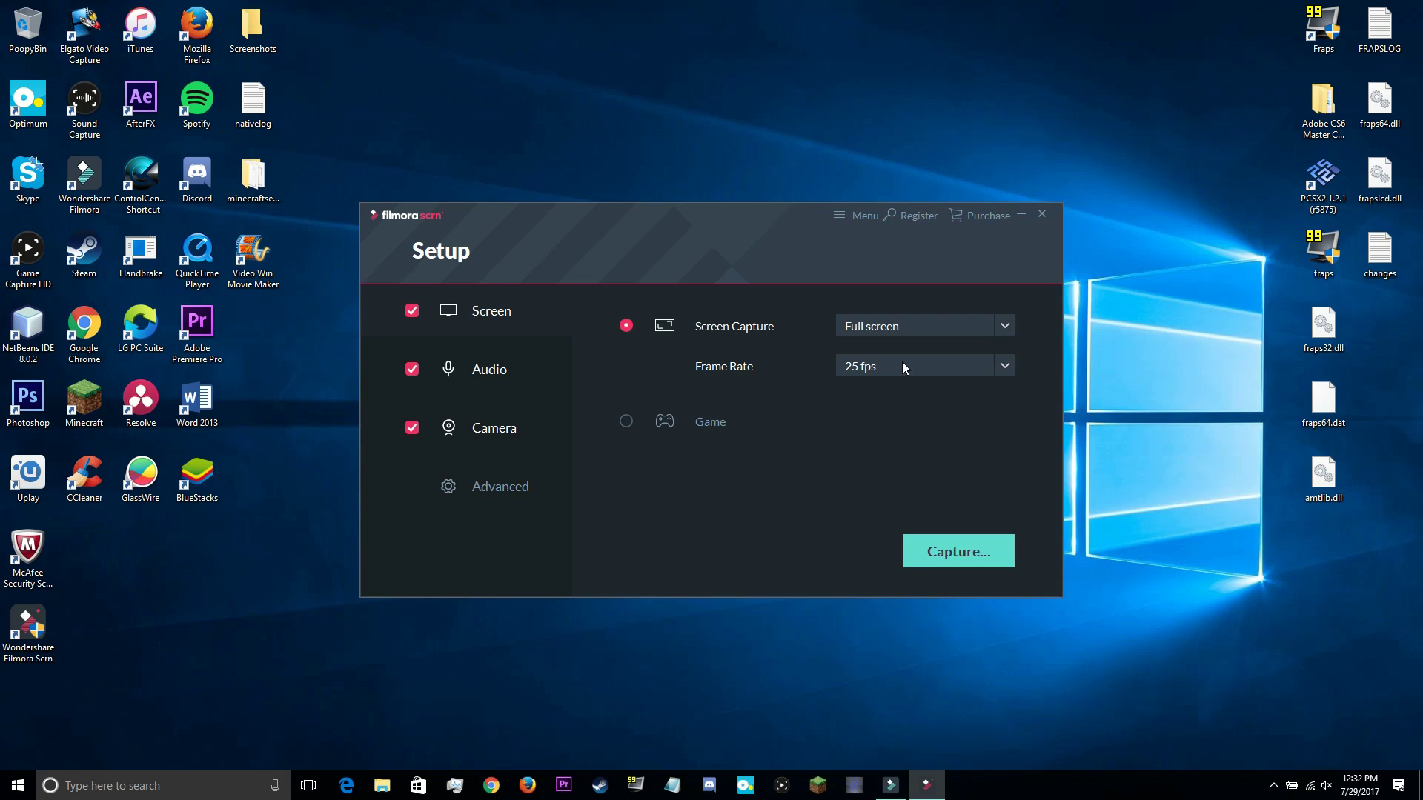
{"action": "left_click", "coordinate": [904, 367]}
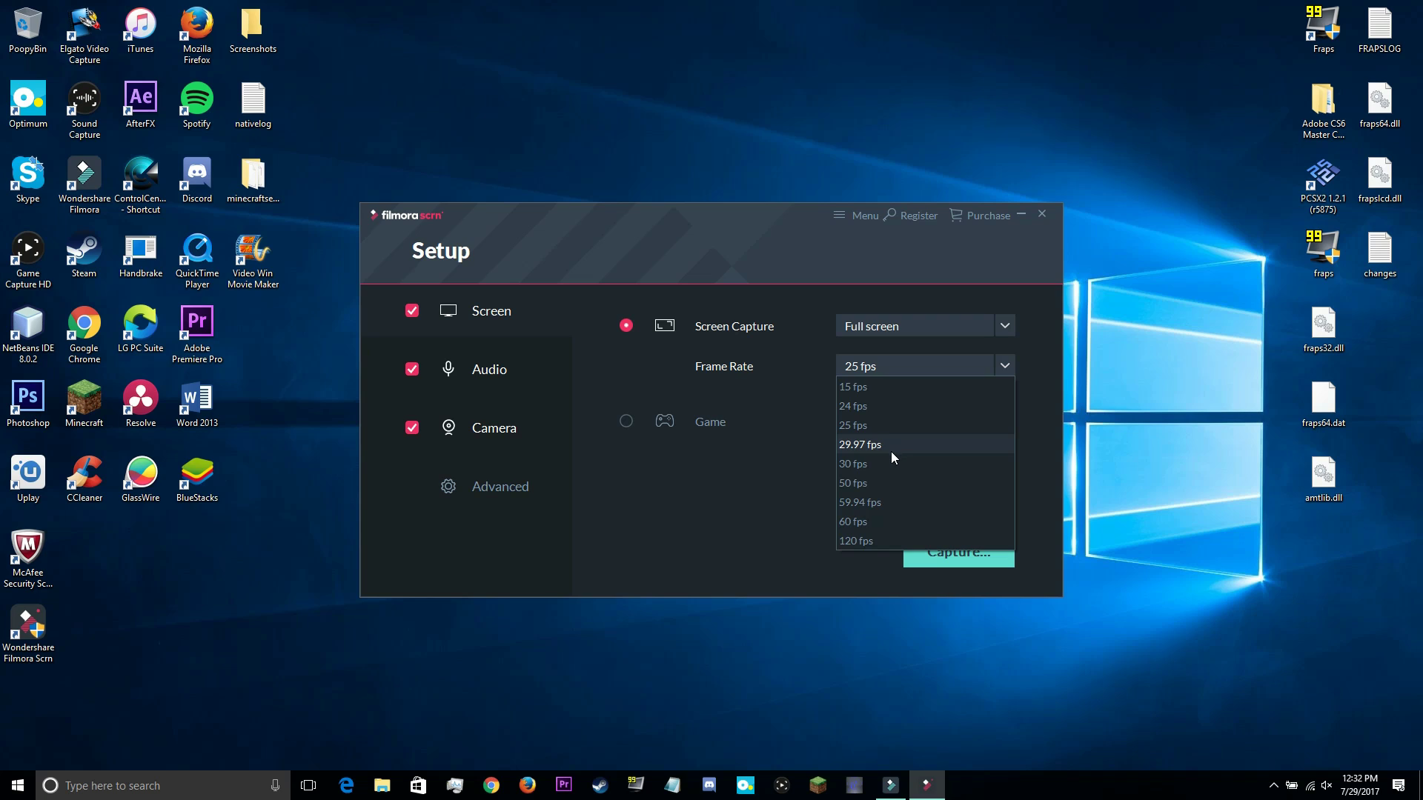
{"action": "left_click", "coordinate": [854, 544]}
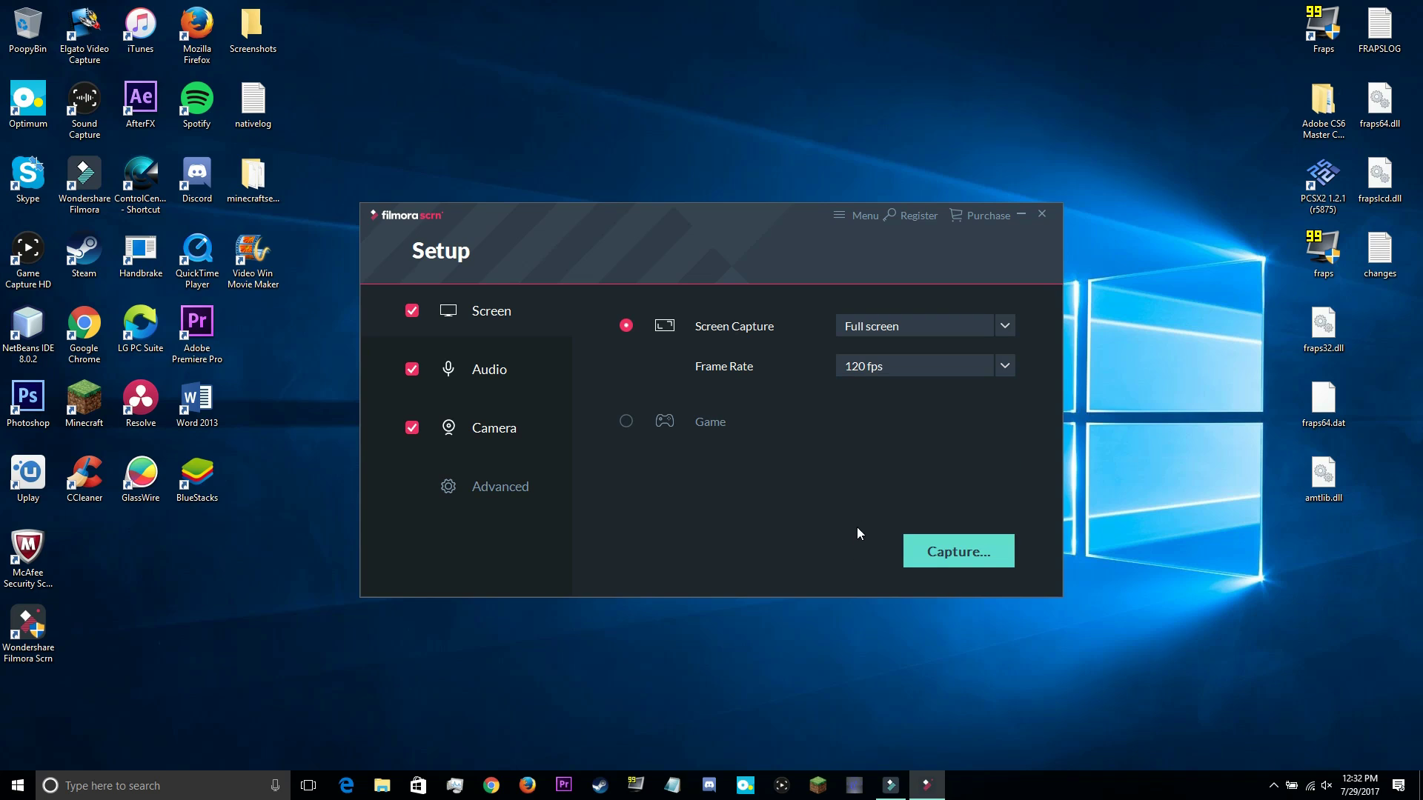
{"action": "left_click", "coordinate": [901, 368]}
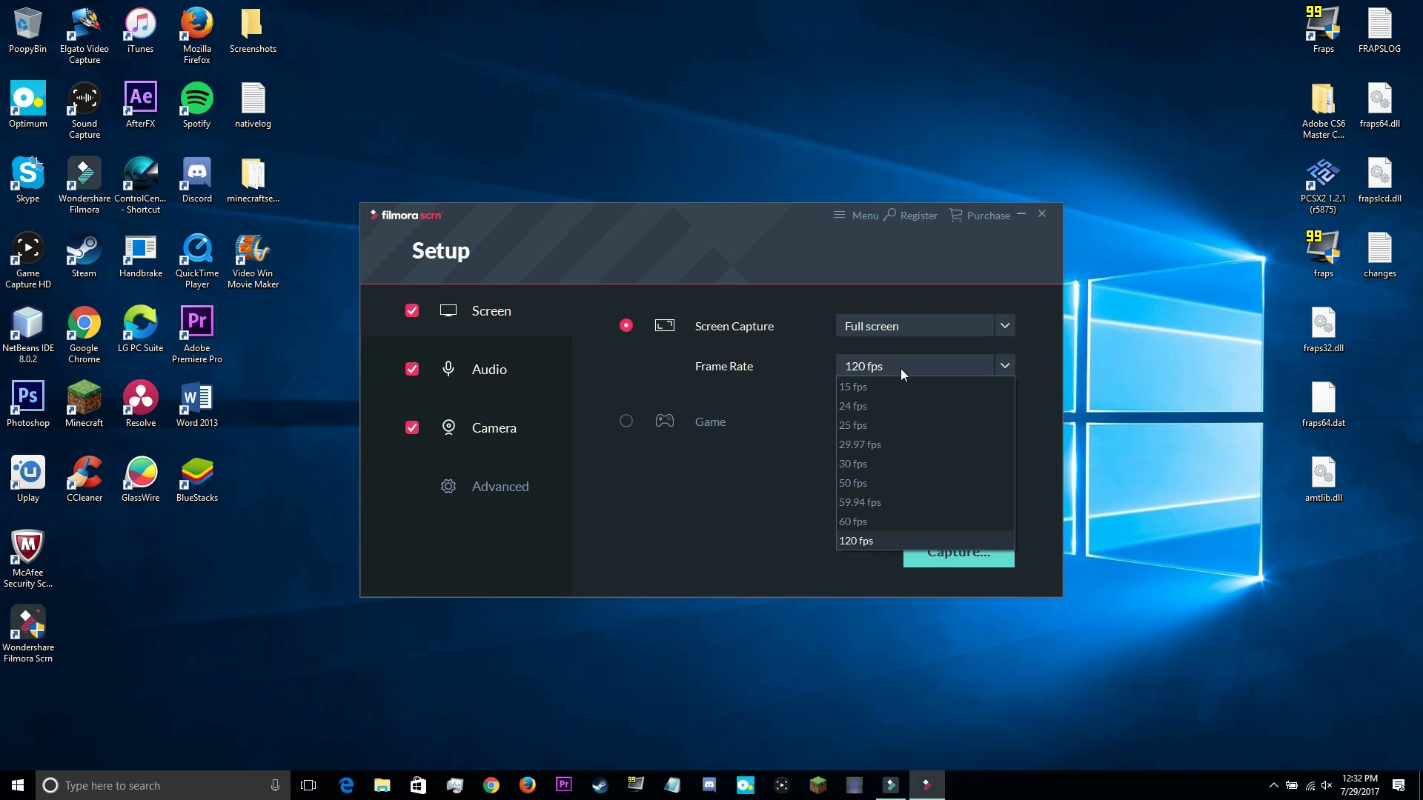
{"action": "left_click", "coordinate": [854, 522]}
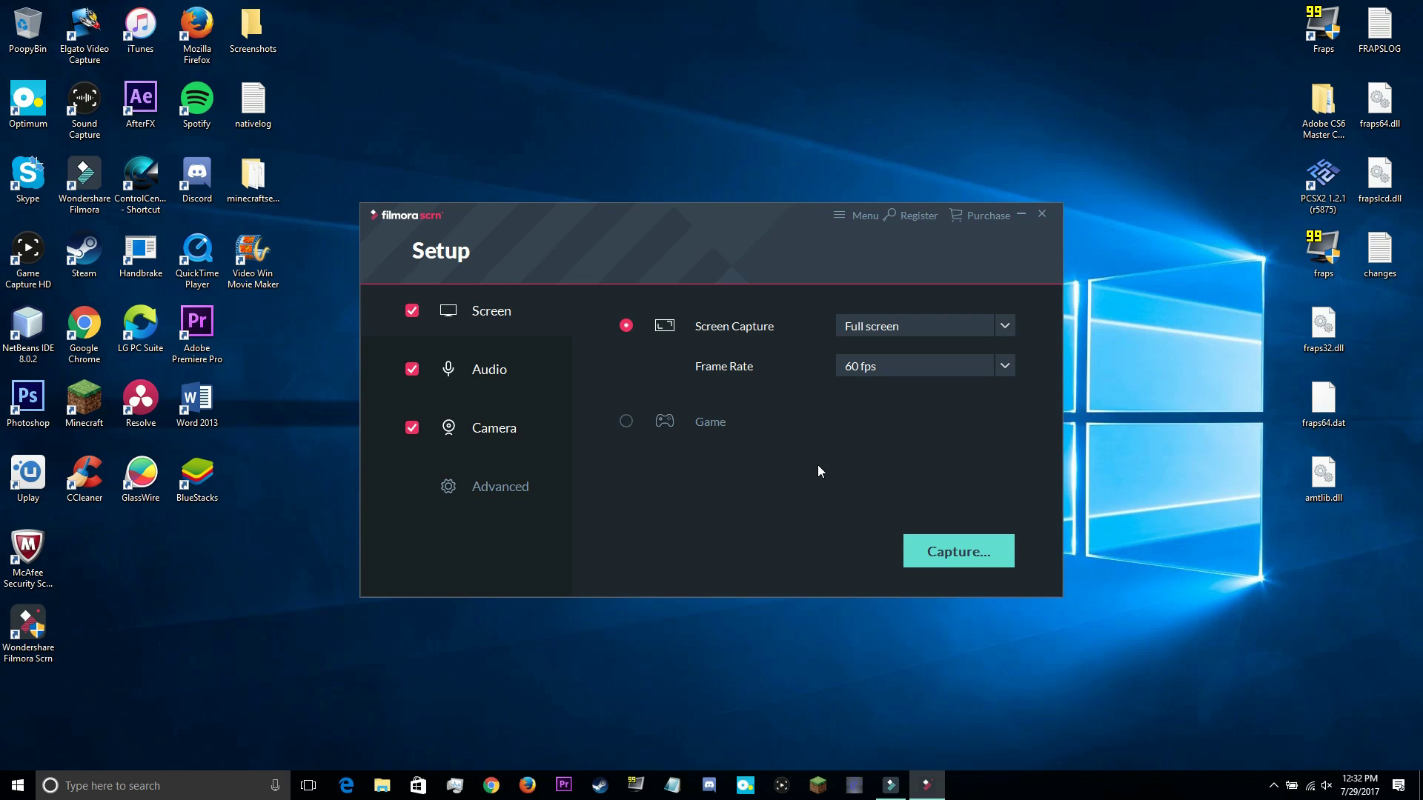
{"action": "left_click", "coordinate": [626, 422]}
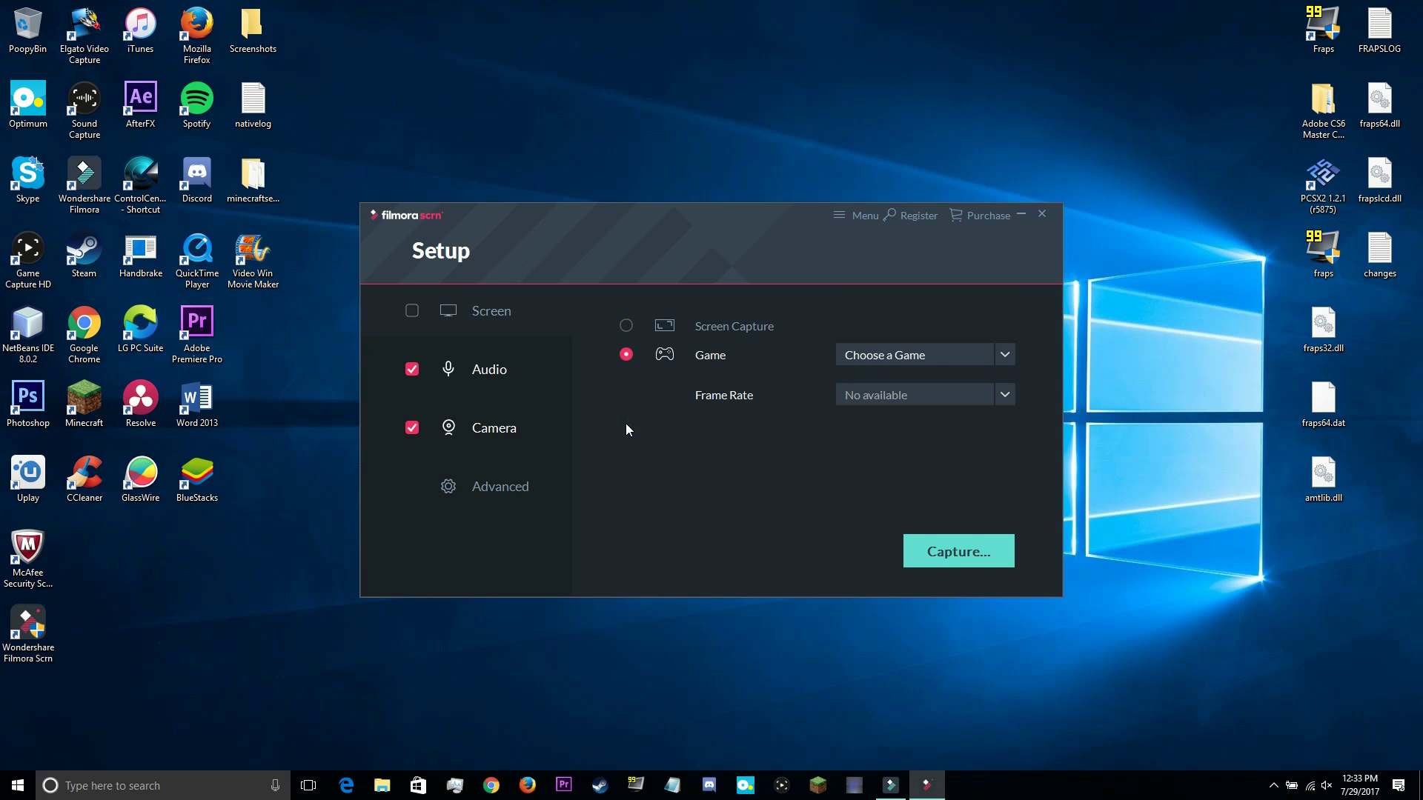
{"action": "left_click", "coordinate": [898, 355]}
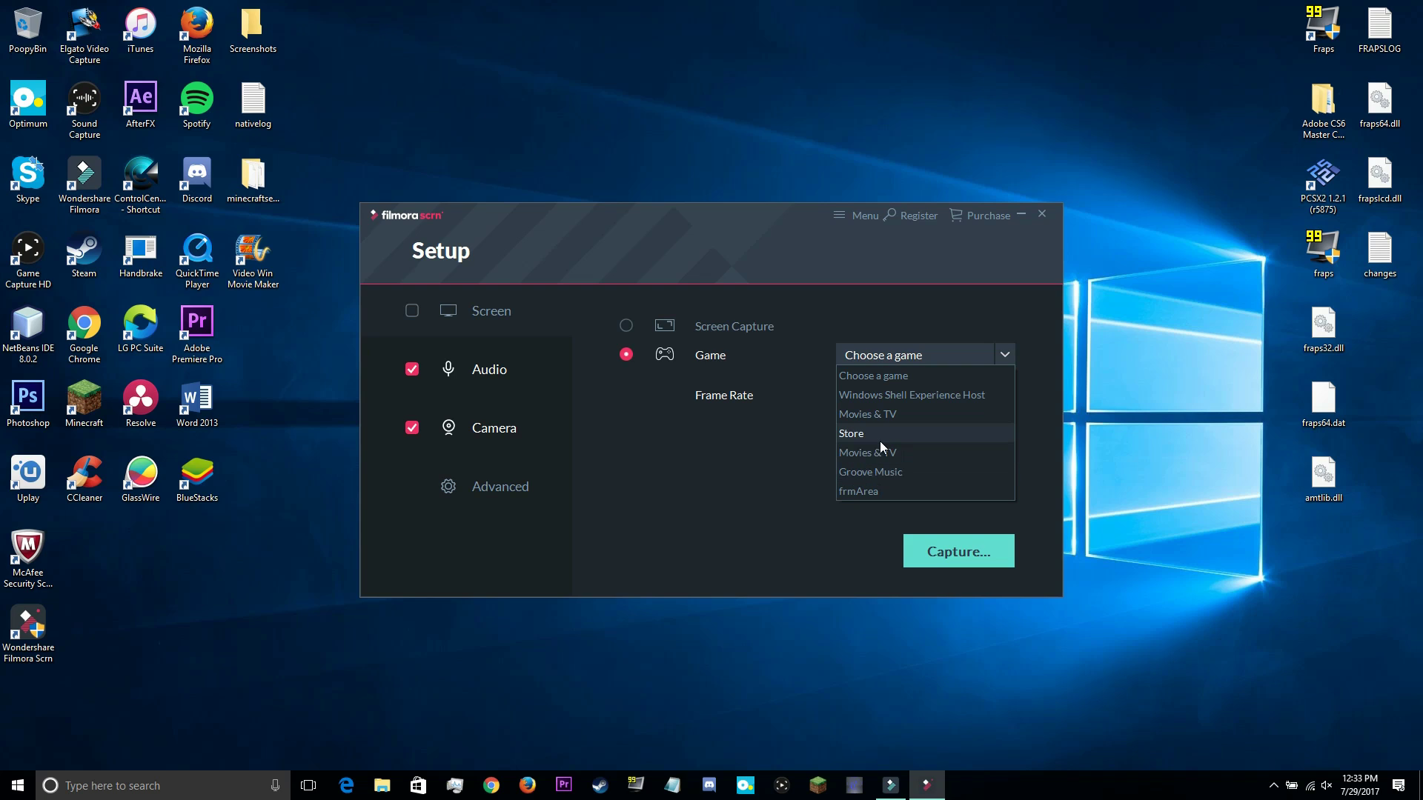
{"action": "left_click", "coordinate": [890, 375]}
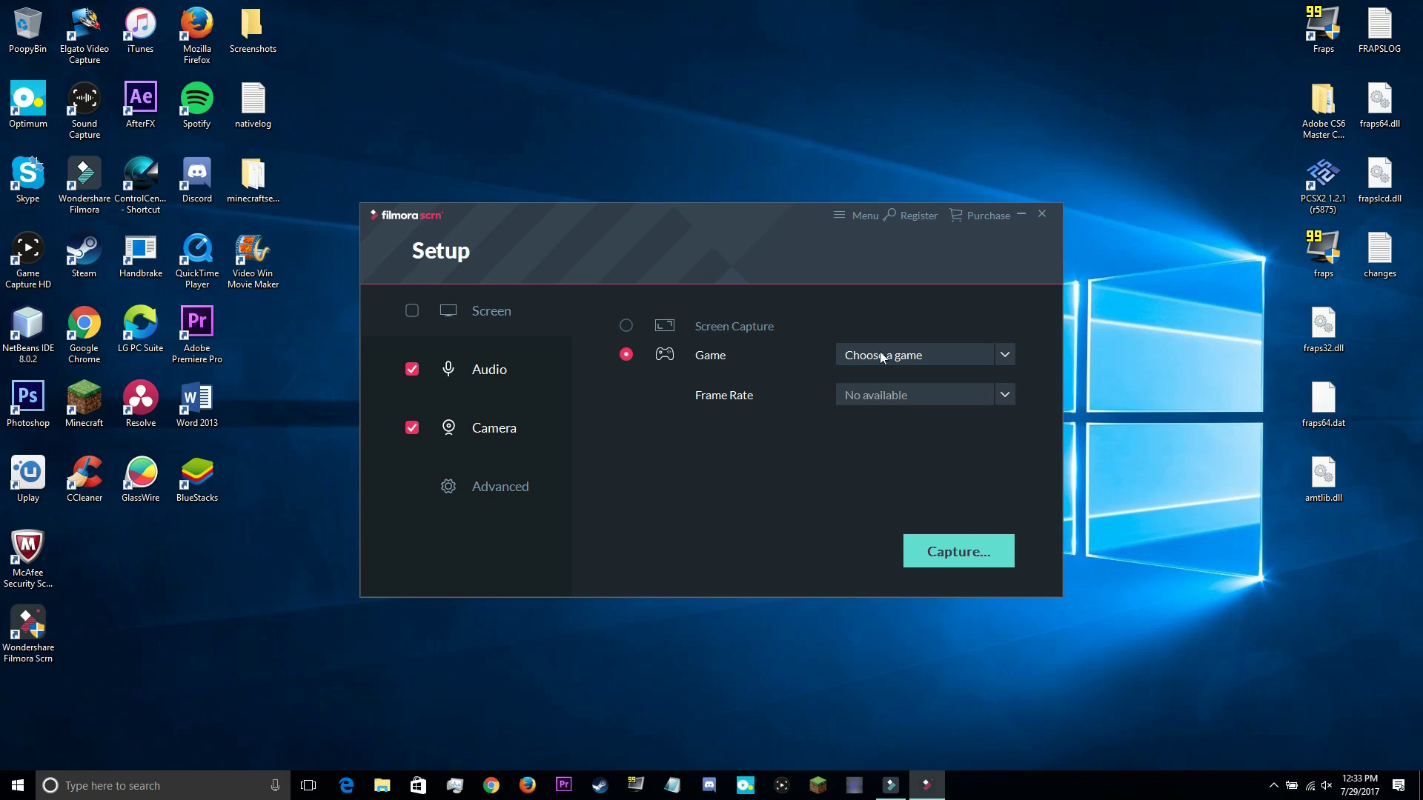
{"action": "left_click", "coordinate": [412, 311]}
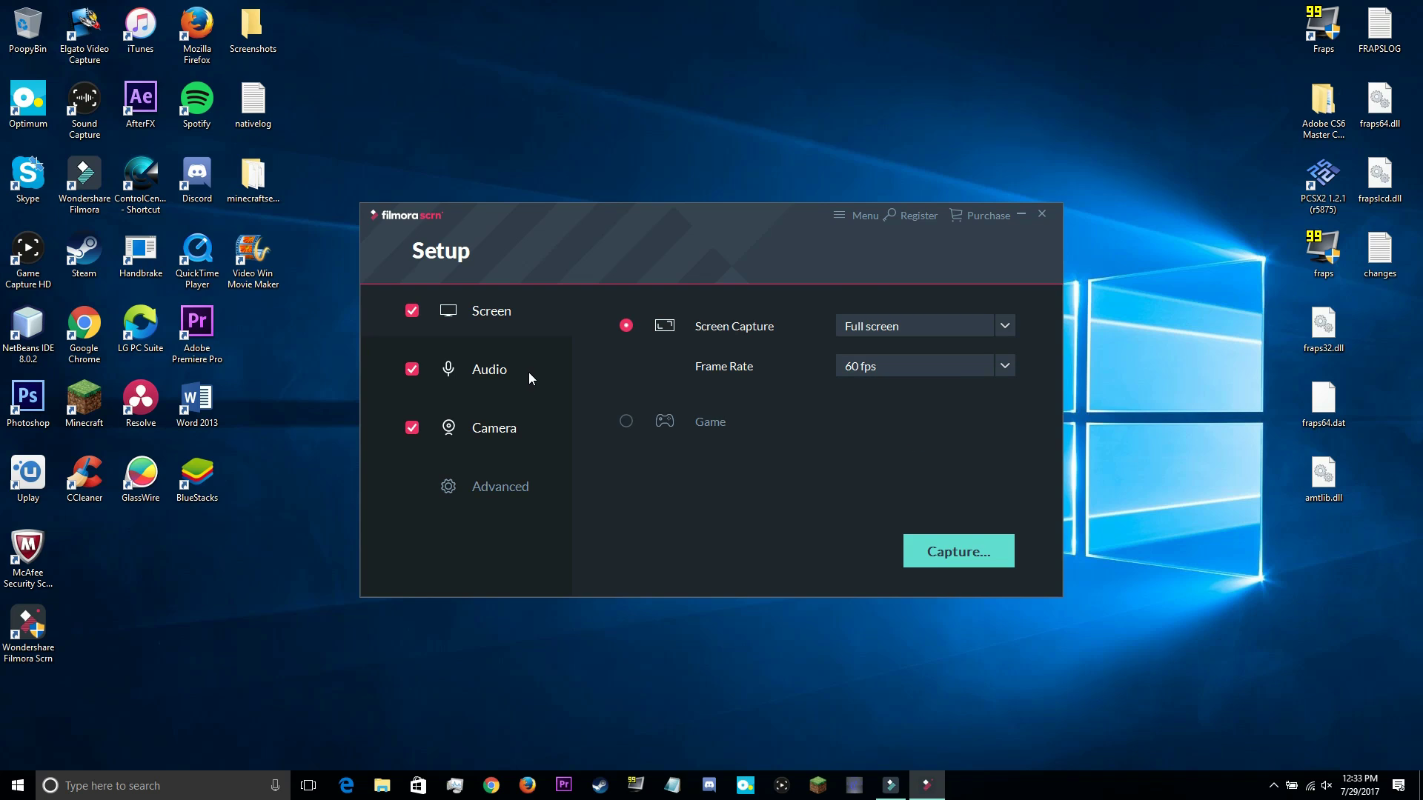
In Audio settings, keep Microphone (VIA HD Audio(Win 10)) as the recording microphone.
{"action": "left_click", "coordinate": [529, 374]}
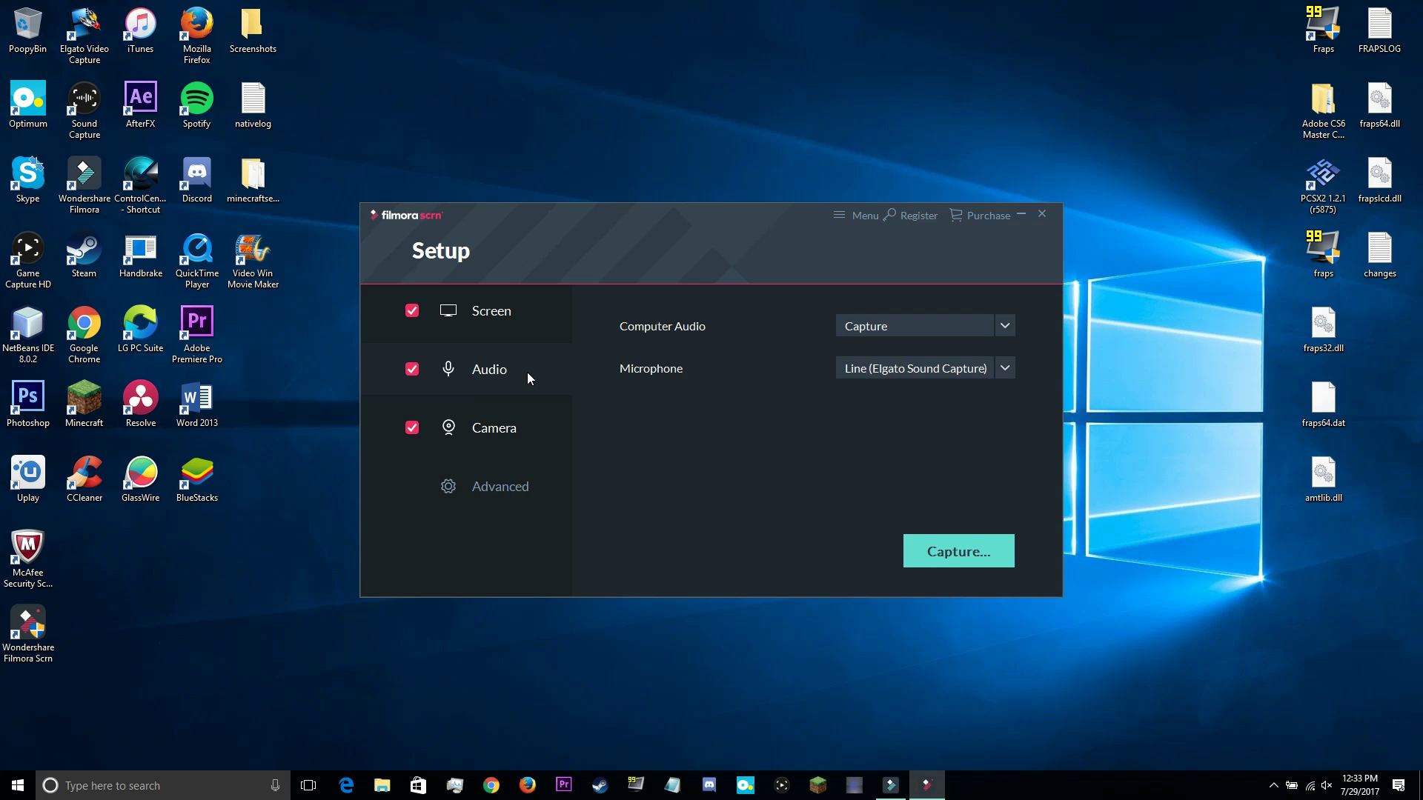
{"action": "scroll", "coordinate": [877, 364], "scroll_direction": "down", "scroll_amount": 1}
{"action": "left_click", "coordinate": [875, 372]}
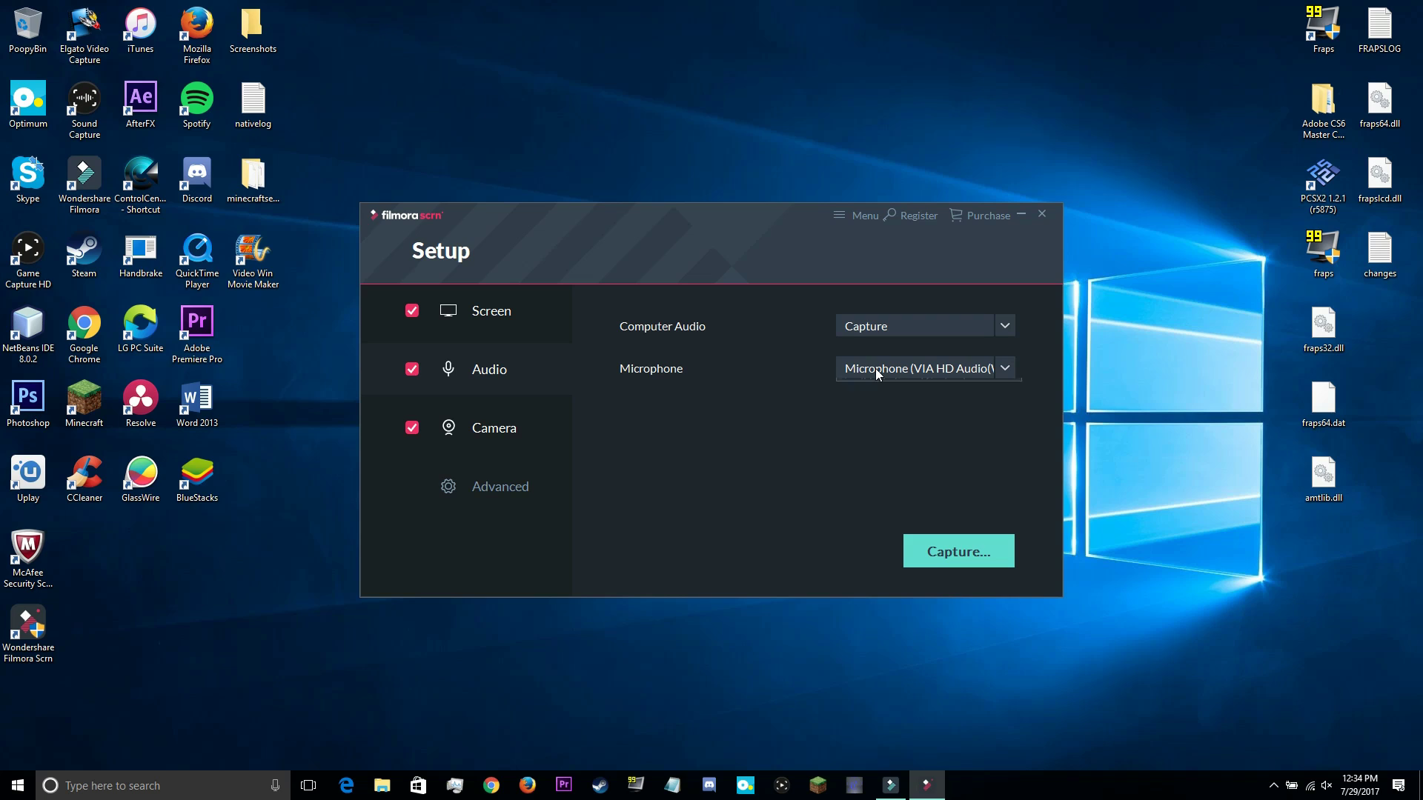
{"action": "left_click", "coordinate": [876, 369]}
{"action": "left_click", "coordinate": [875, 368]}
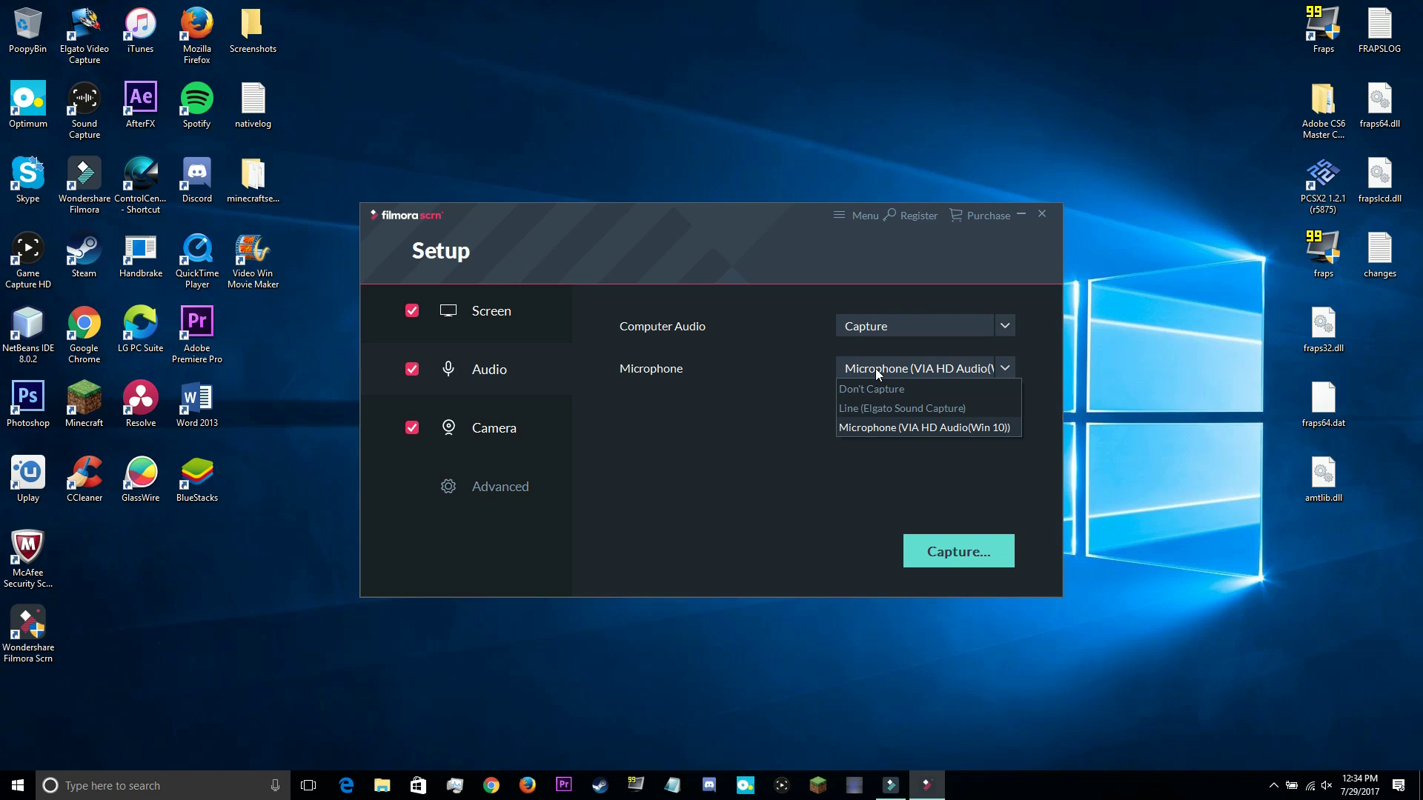
{"action": "left_click", "coordinate": [875, 368]}
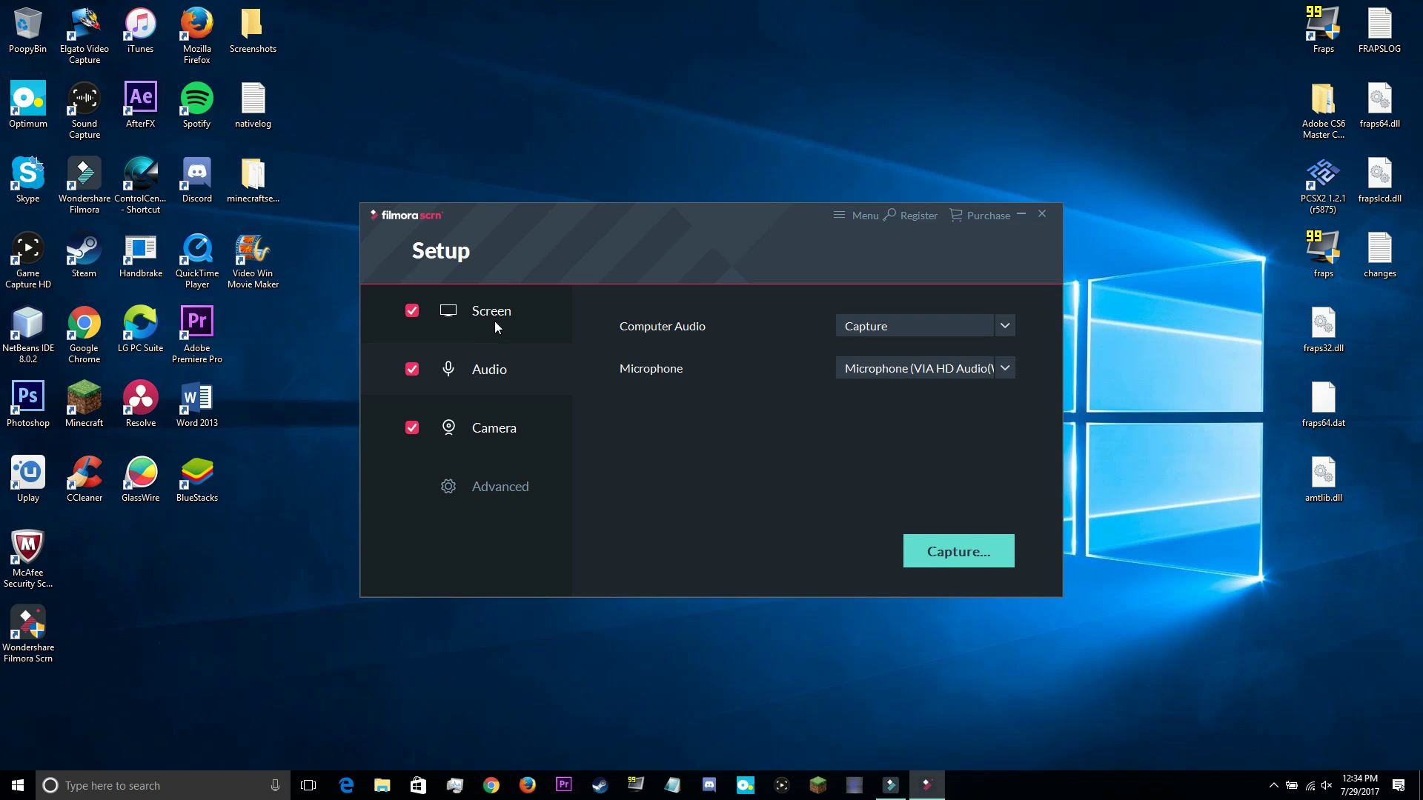
{"action": "left_click", "coordinate": [511, 425]}
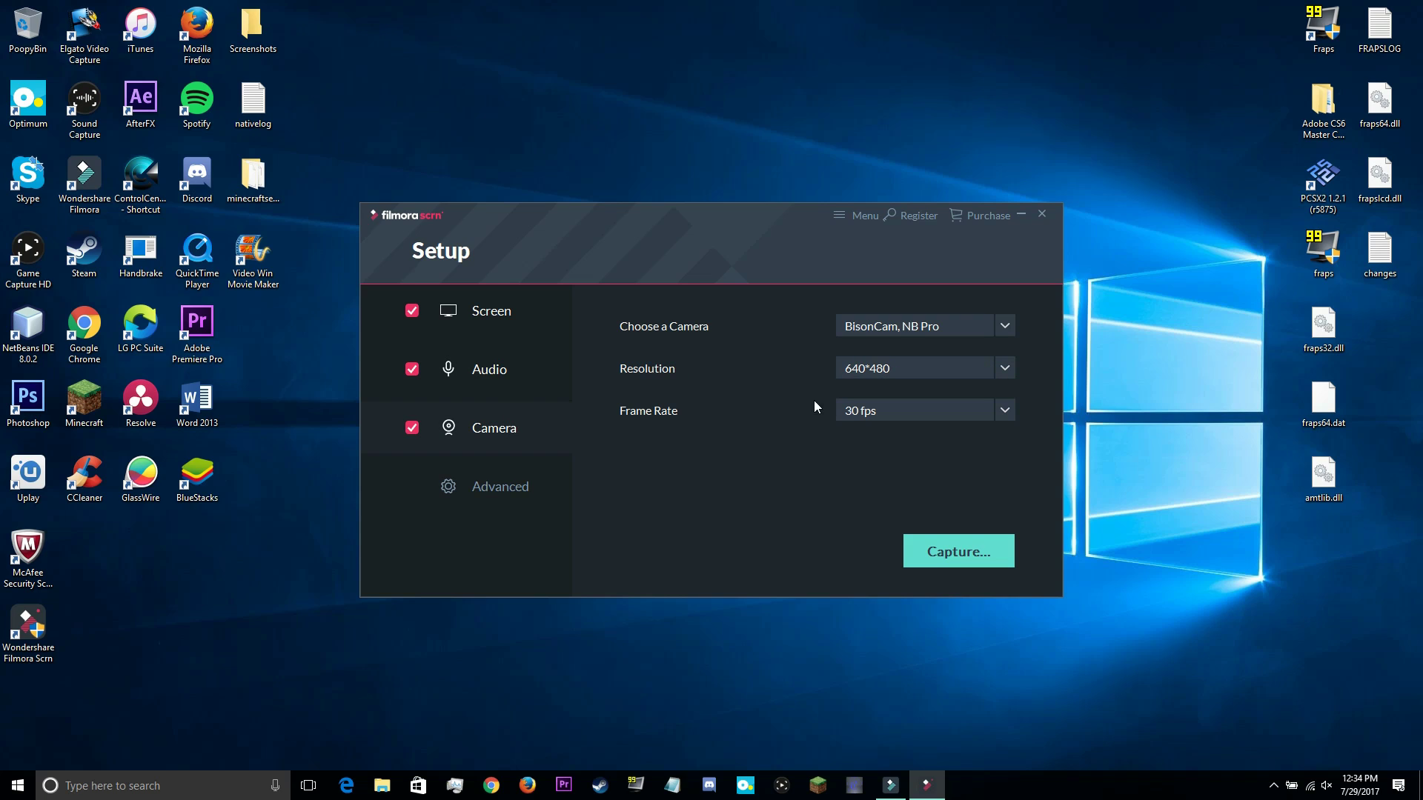
{"action": "left_click", "coordinate": [911, 332]}
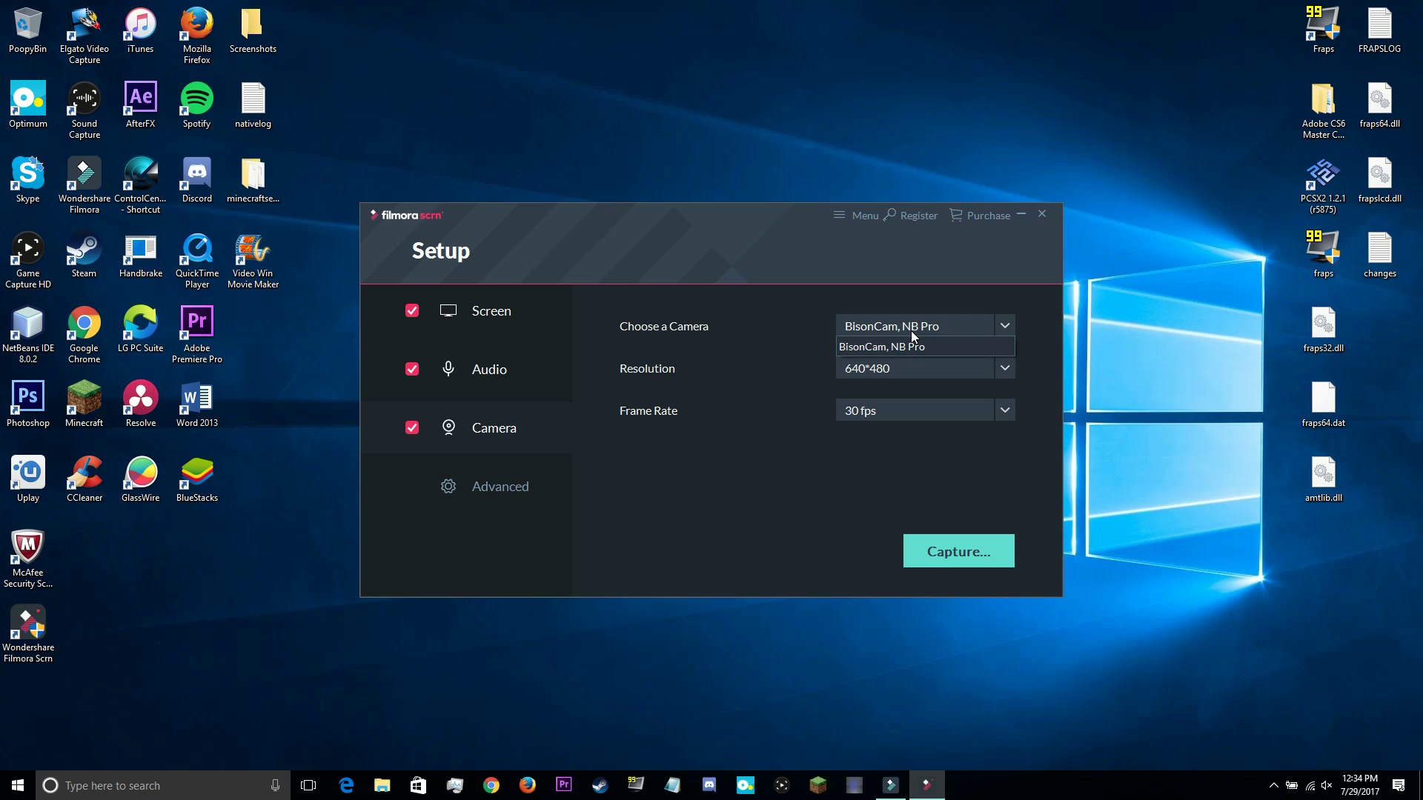
{"action": "left_click", "coordinate": [911, 331]}
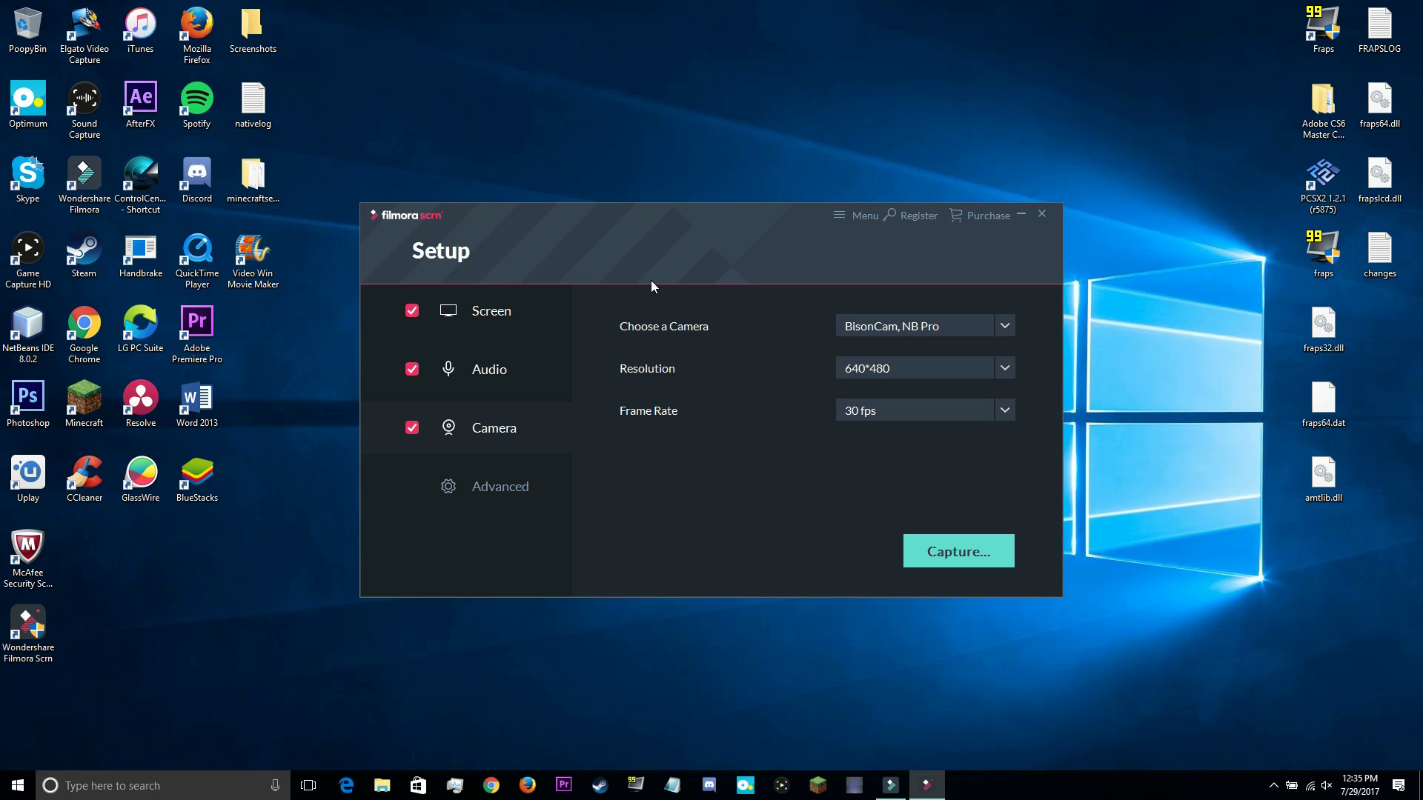
{"action": "left_click", "coordinate": [889, 368]}
{"action": "left_click", "coordinate": [894, 395]}
{"action": "left_click", "coordinate": [896, 375]}
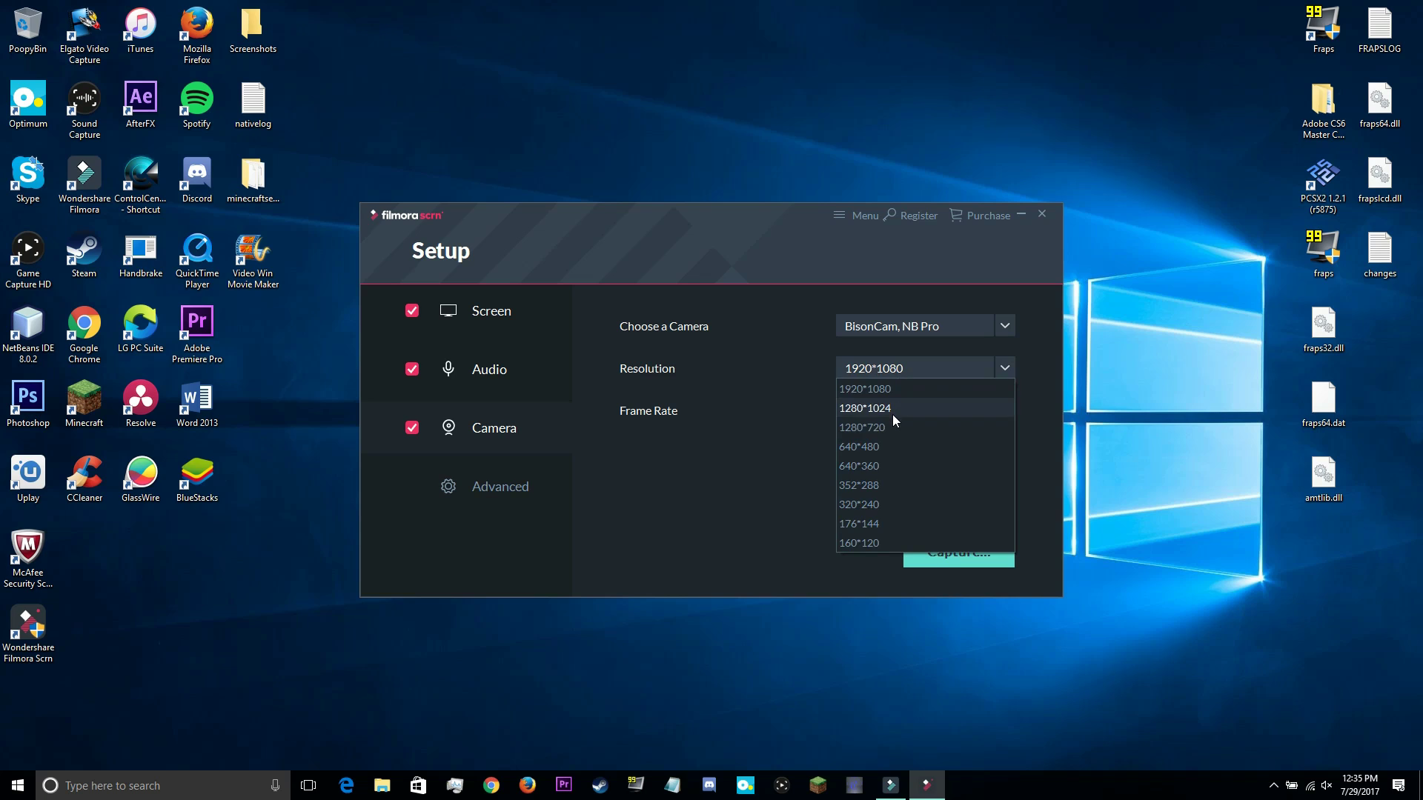
{"action": "left_click", "coordinate": [878, 430]}
{"action": "left_click", "coordinate": [891, 377]}
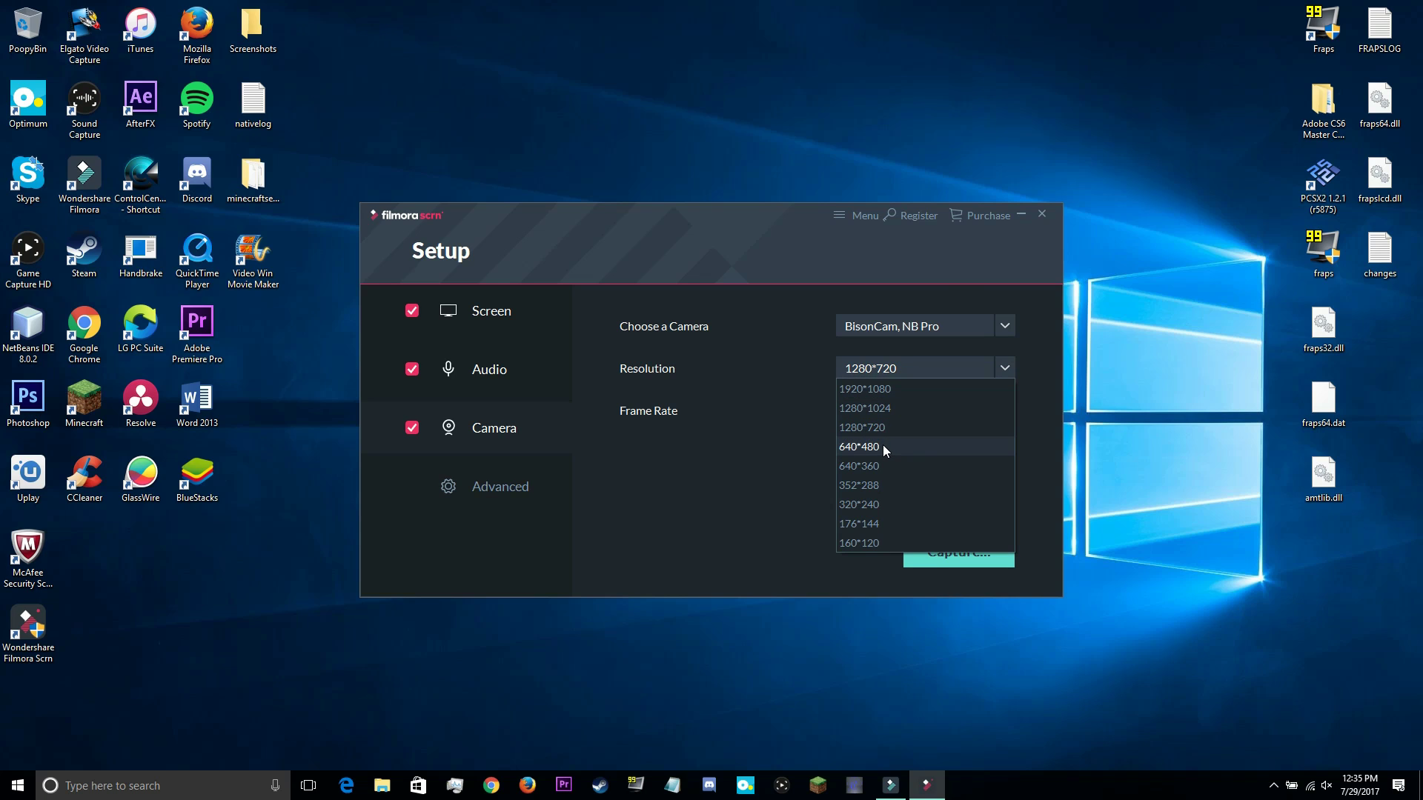
{"action": "left_click", "coordinate": [884, 447]}
{"action": "left_click", "coordinate": [922, 370]}
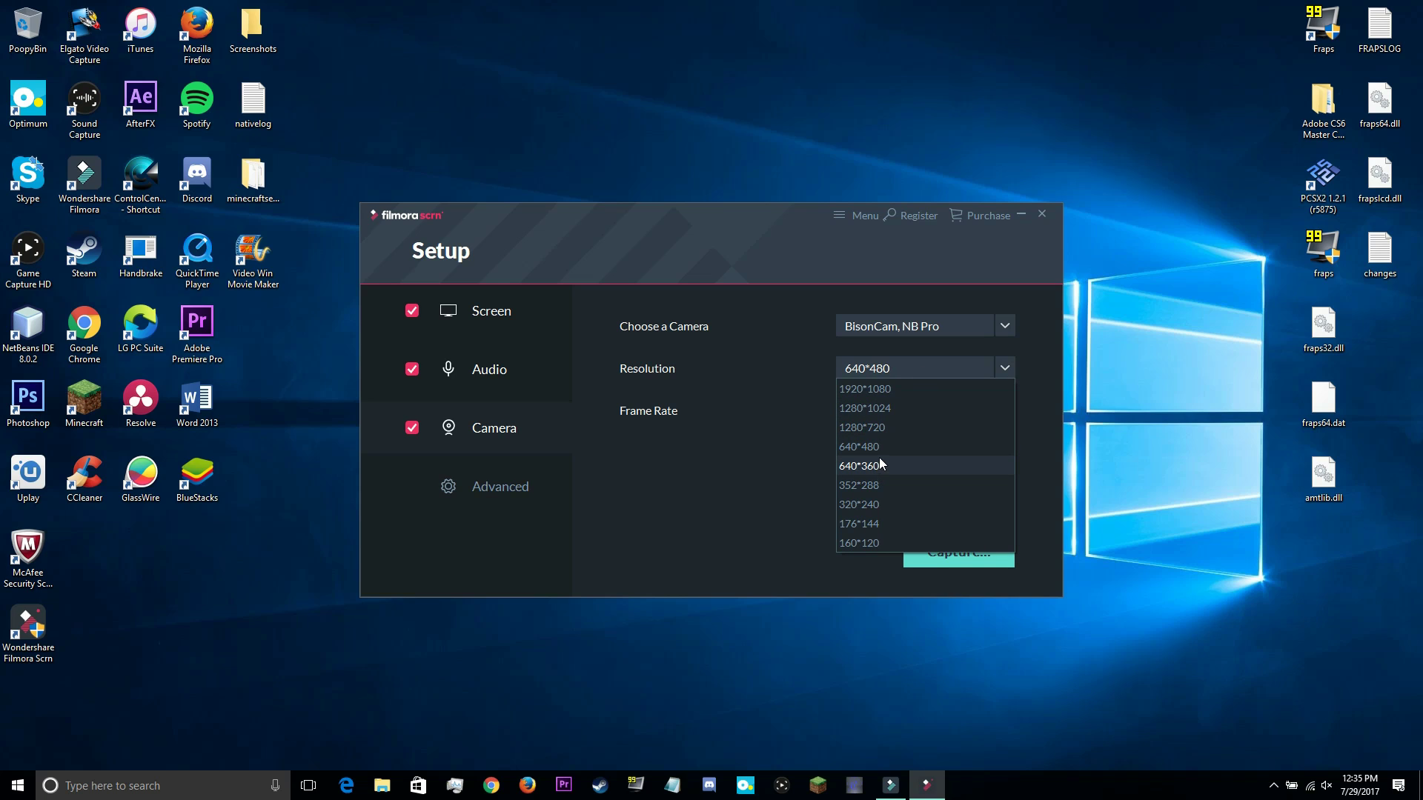
{"action": "left_click", "coordinate": [880, 465]}
{"action": "left_click", "coordinate": [913, 372]}
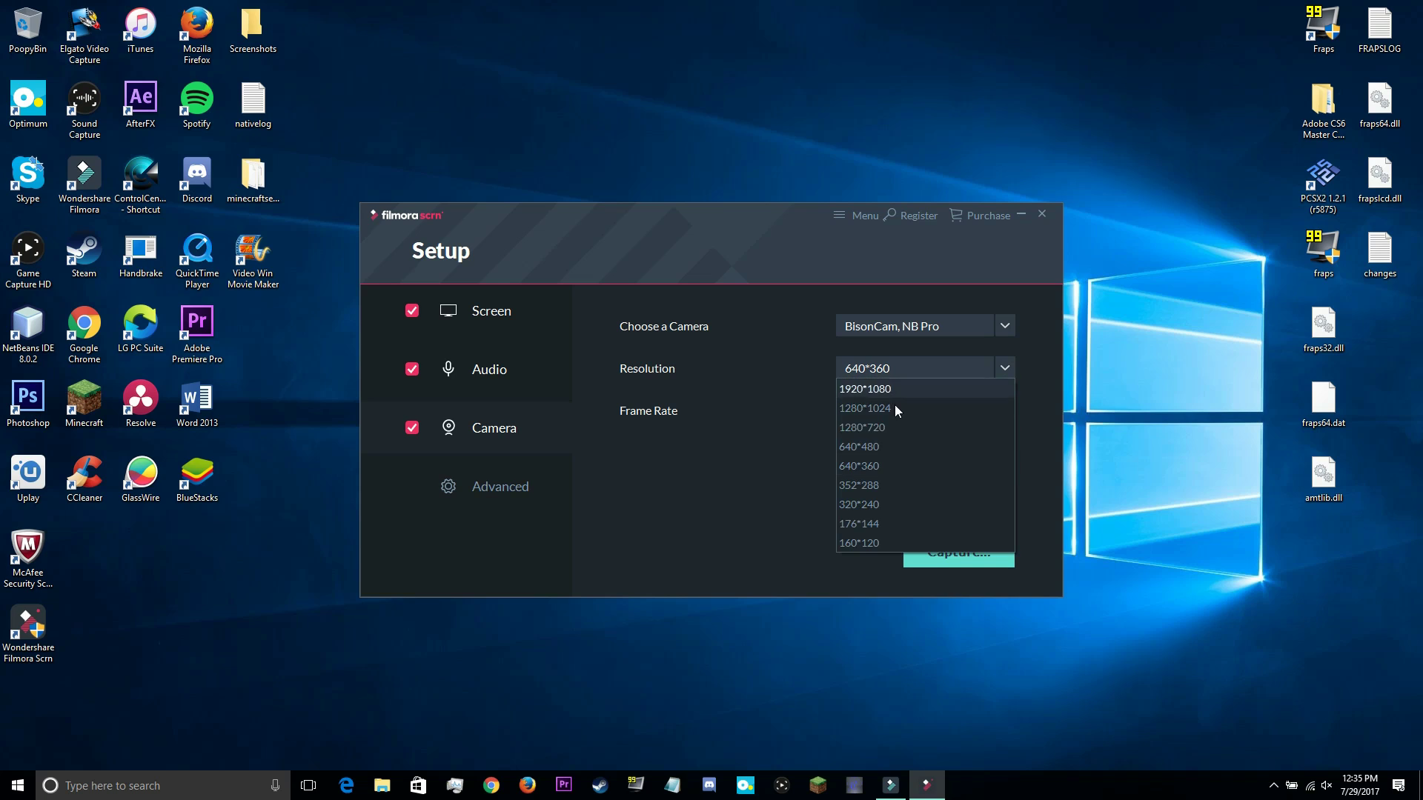
{"action": "left_click", "coordinate": [883, 449]}
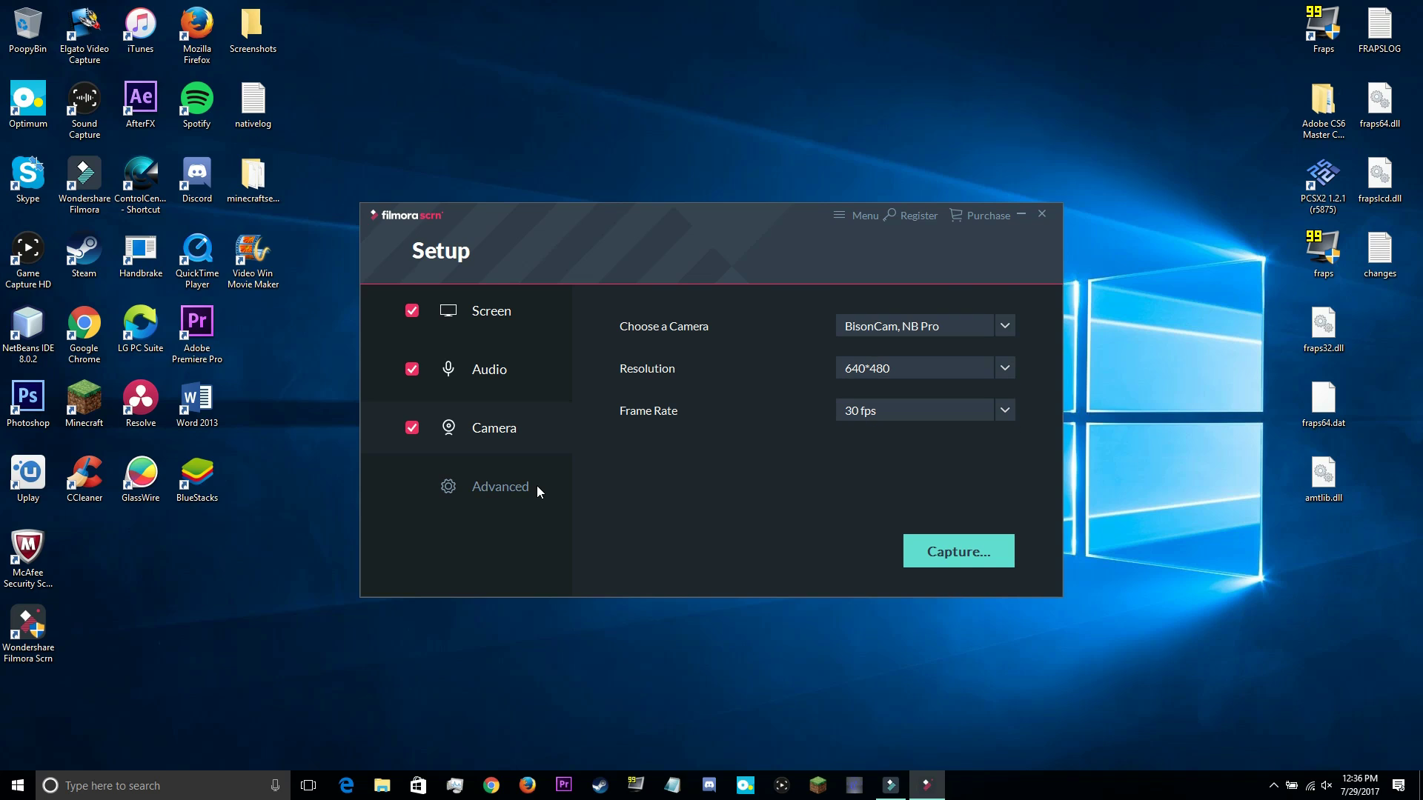
Show the Advanced settings' HotKeys for start/stop, pause/resume and full-screen recording.
{"action": "left_click", "coordinate": [536, 486]}
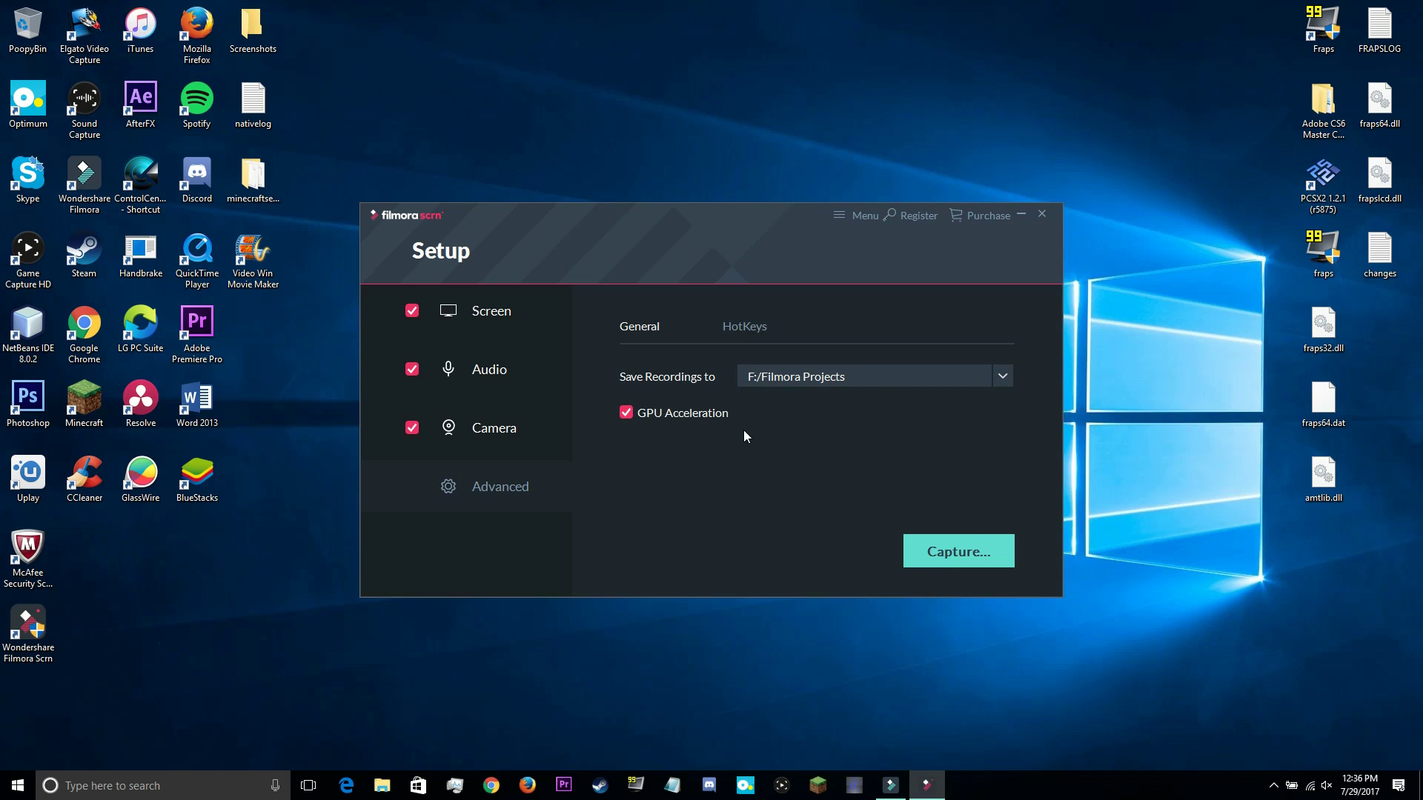
{"action": "left_click", "coordinate": [746, 329]}
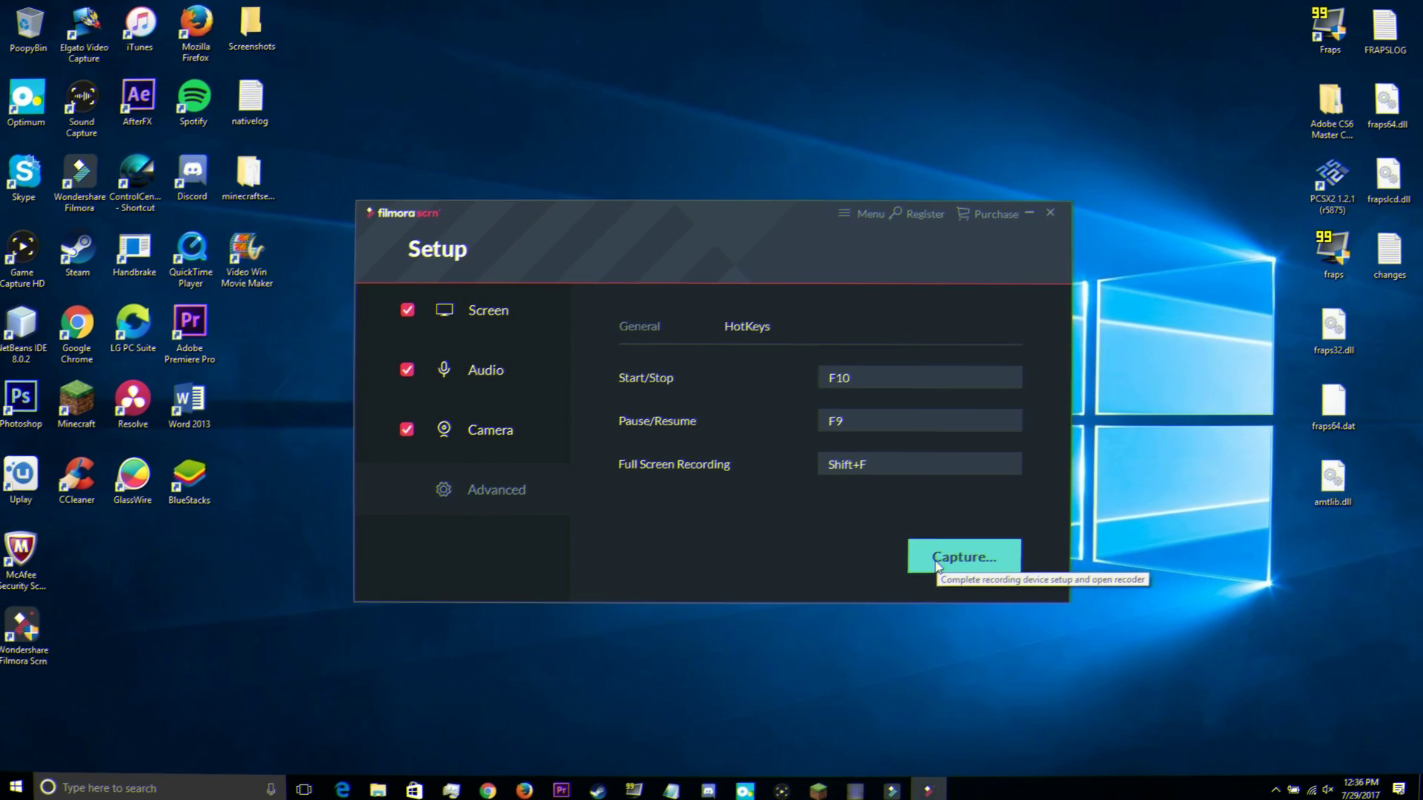
Open the recorder and turn on the BisonCam webcam and microphone previews.
{"action": "left_click", "coordinate": [936, 566]}
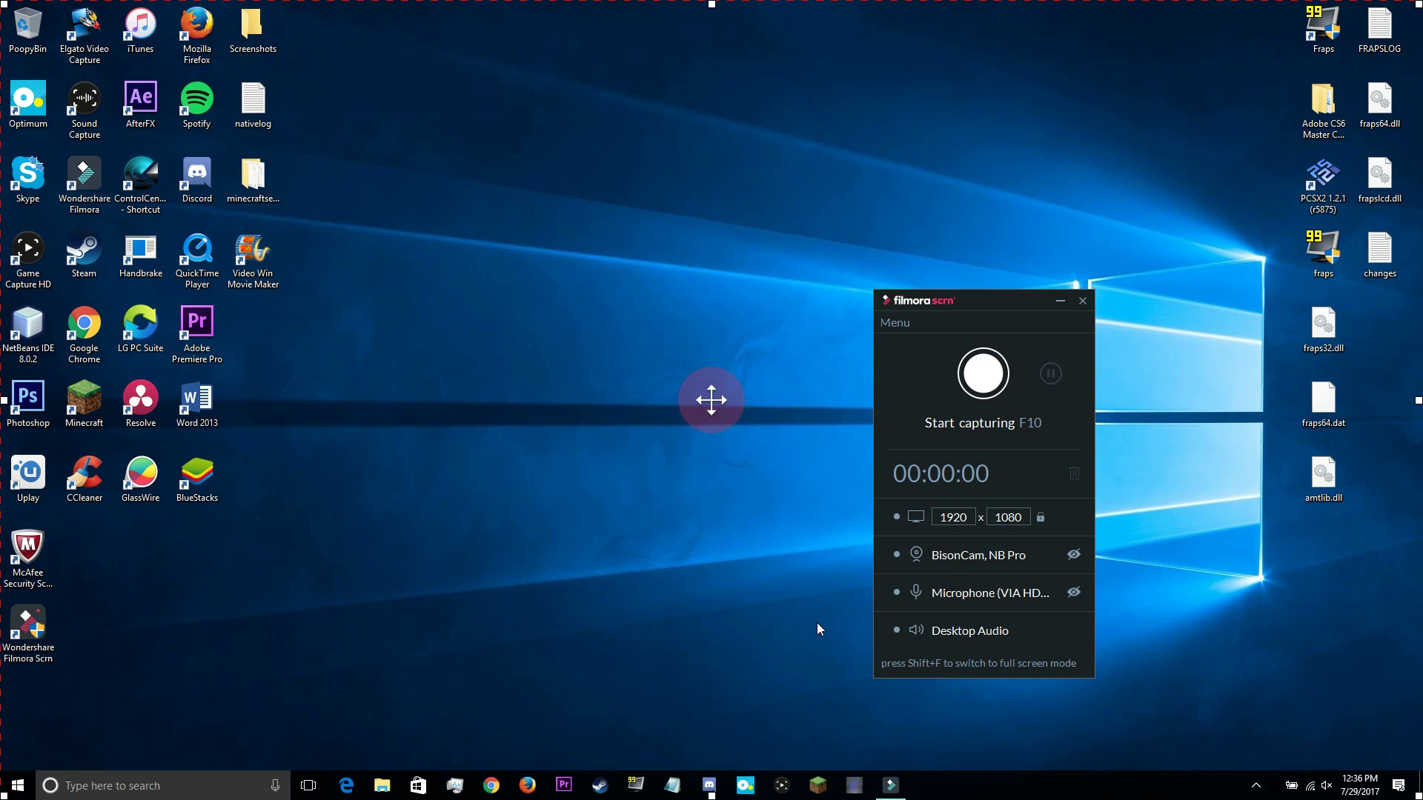
{"action": "left_click", "coordinate": [1074, 555]}
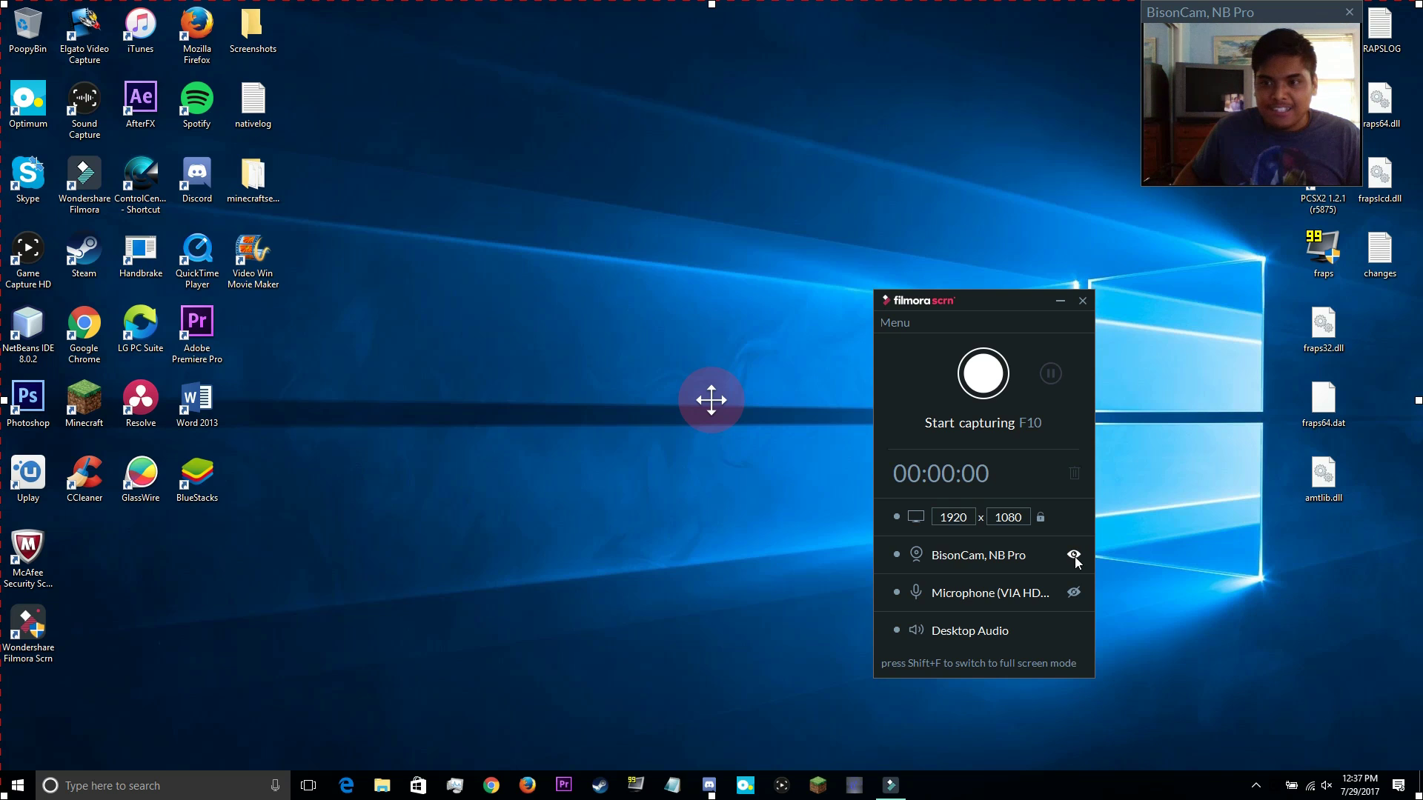
{"action": "left_click", "coordinate": [1073, 593]}
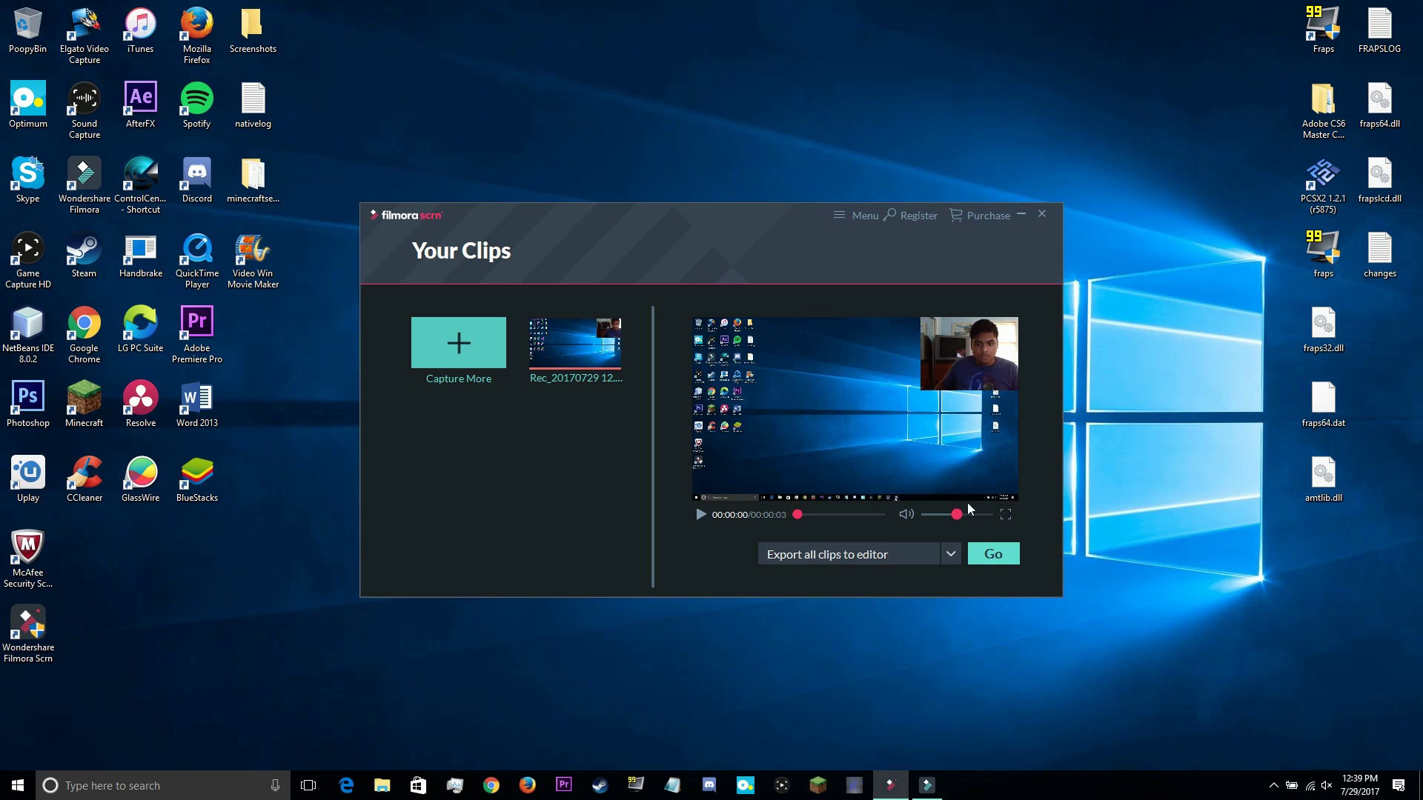
Send all clips to the editor and cut away the microphone audio's short leading piece.
{"action": "left_click", "coordinate": [993, 554]}
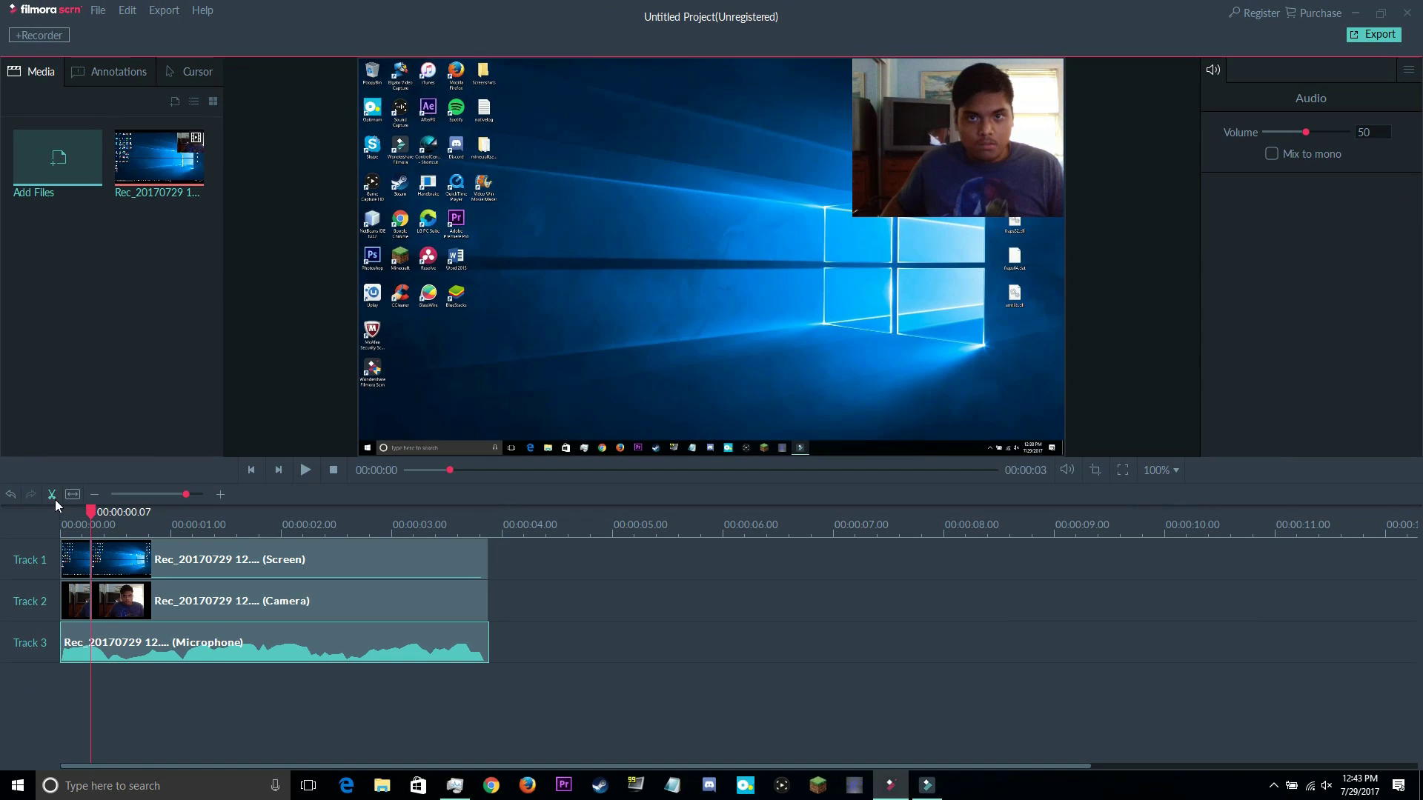
{"action": "key", "text": "ctrl+b"}
{"action": "left_click", "coordinate": [77, 649]}
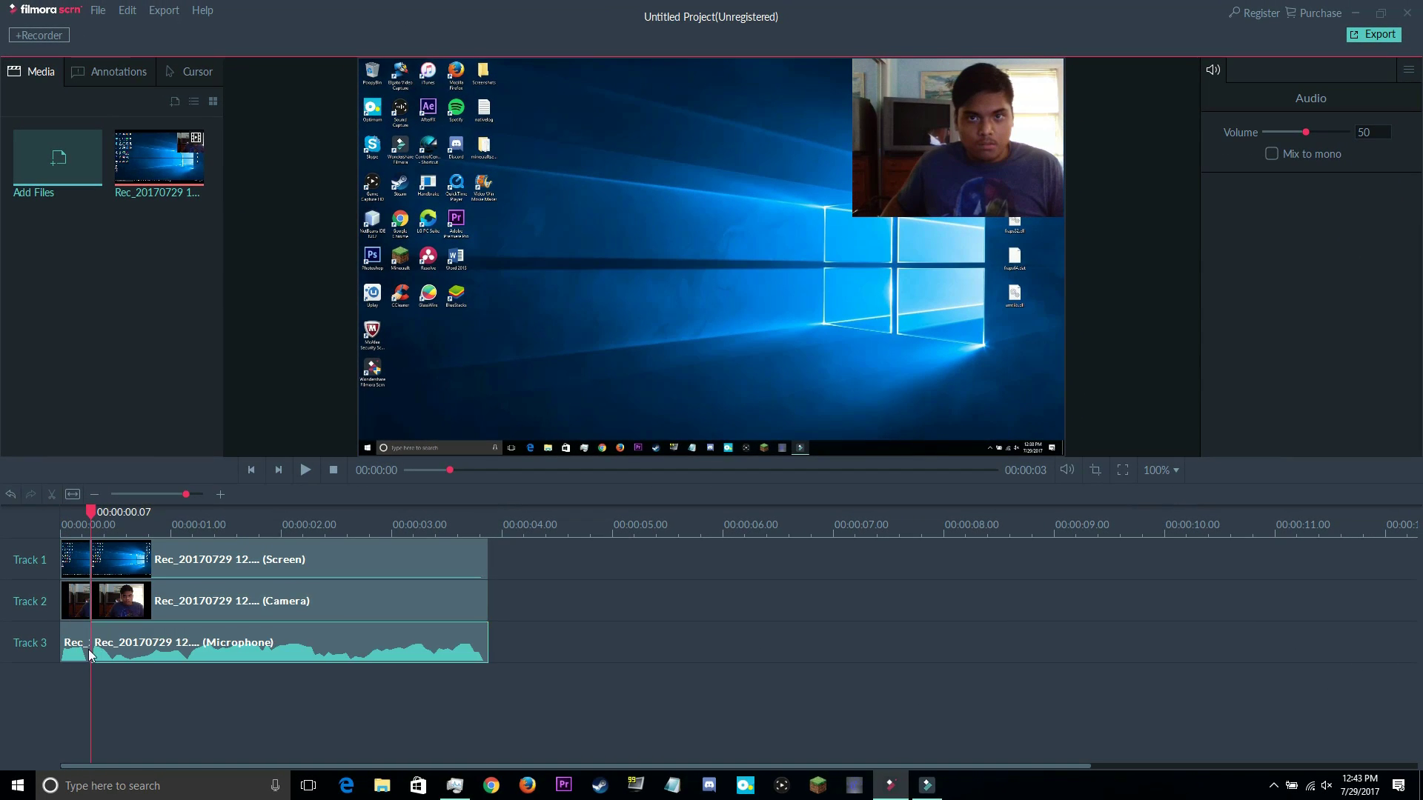
{"action": "key", "text": "Delete"}
Add a text annotation on a new timeline track.
{"action": "left_click", "coordinate": [111, 71]}
{"action": "mouse_move", "coordinate": [93, 167]}
{"action": "left_mouse_down"}
{"action": "mouse_move", "coordinate": [96, 647]}
{"action": "mouse_move", "coordinate": [55, 686]}
{"action": "left_mouse_up"}
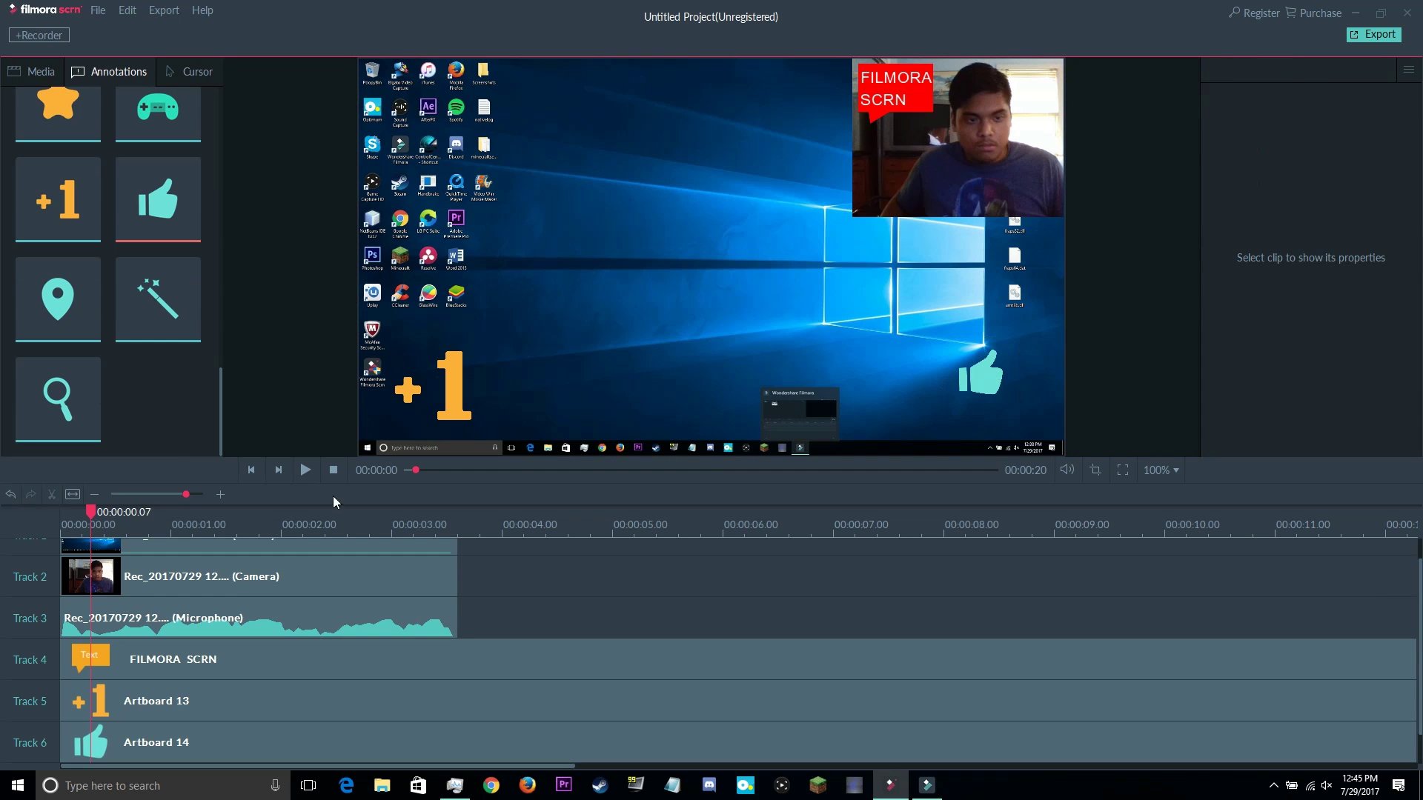
{"action": "scroll", "coordinate": [176, 650], "scroll_direction": "up", "scroll_amount": 1}
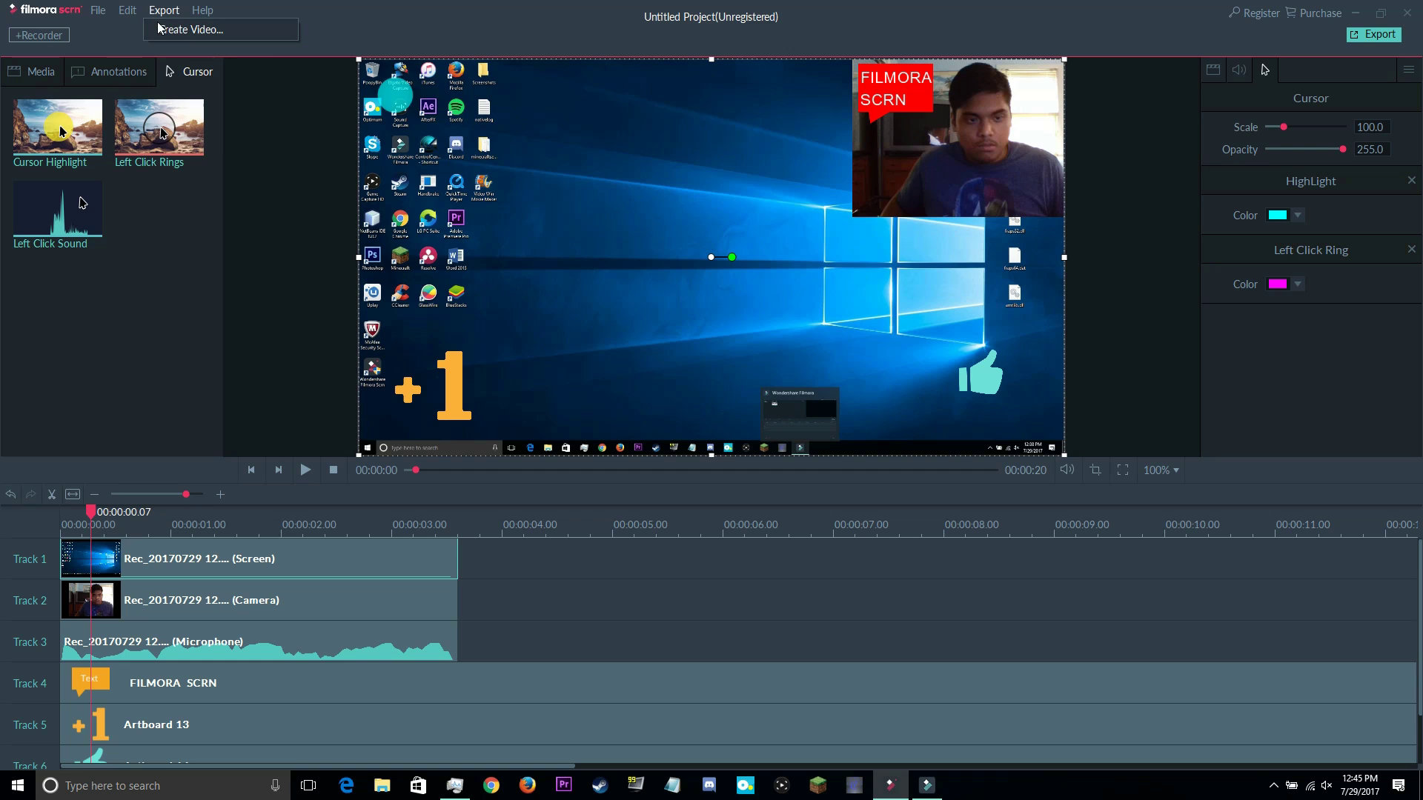
Name the exported video FilmoraScrnRecording.
{"action": "left_click", "coordinate": [178, 31]}
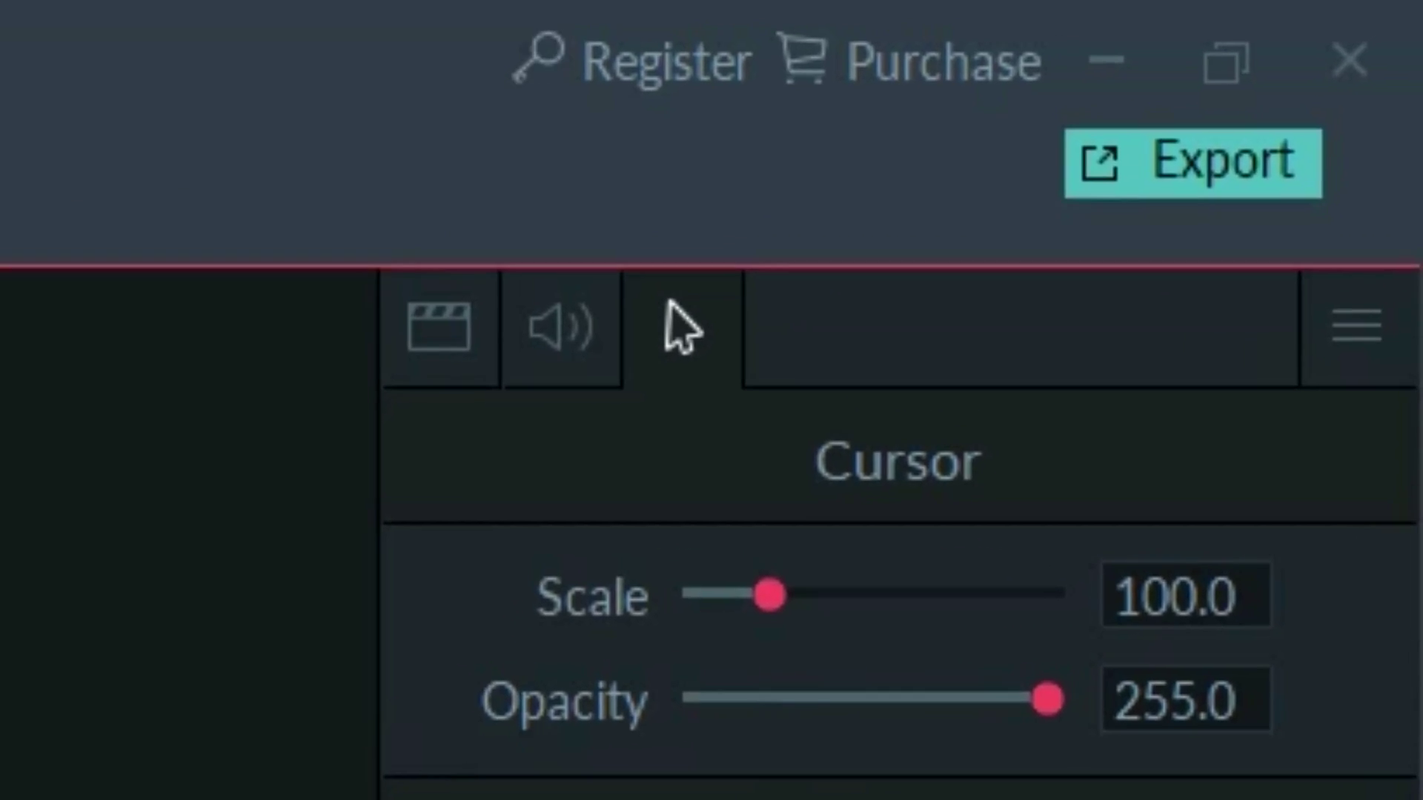
{"action": "triple_click", "coordinate": [771, 252]}
{"action": "key", "text": "Caps_Lock"}
{"action": "type", "text": "F"}
{"action": "key", "text": "Caps_Lock"}
{"action": "type", "text": "ilmora"}
{"action": "key", "text": "Caps_Lock"}
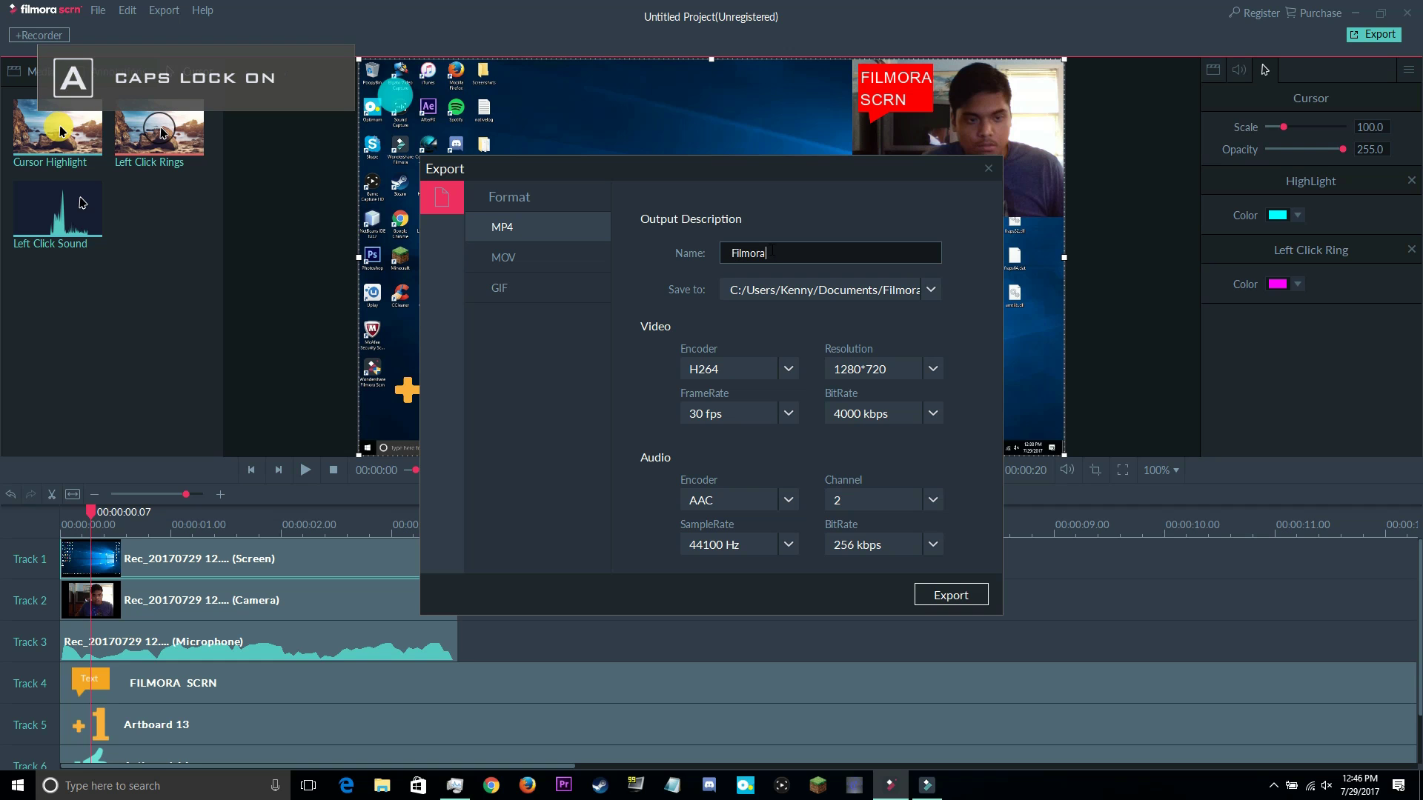
{"action": "type", "text": "S"}
{"action": "key", "text": "Caps_Lock"}
{"action": "type", "text": "crn"}
{"action": "key", "text": "Caps_Lock"}
{"action": "type", "text": "R"}
{"action": "key", "text": "Caps_Lock"}
{"action": "type", "text": "e"}
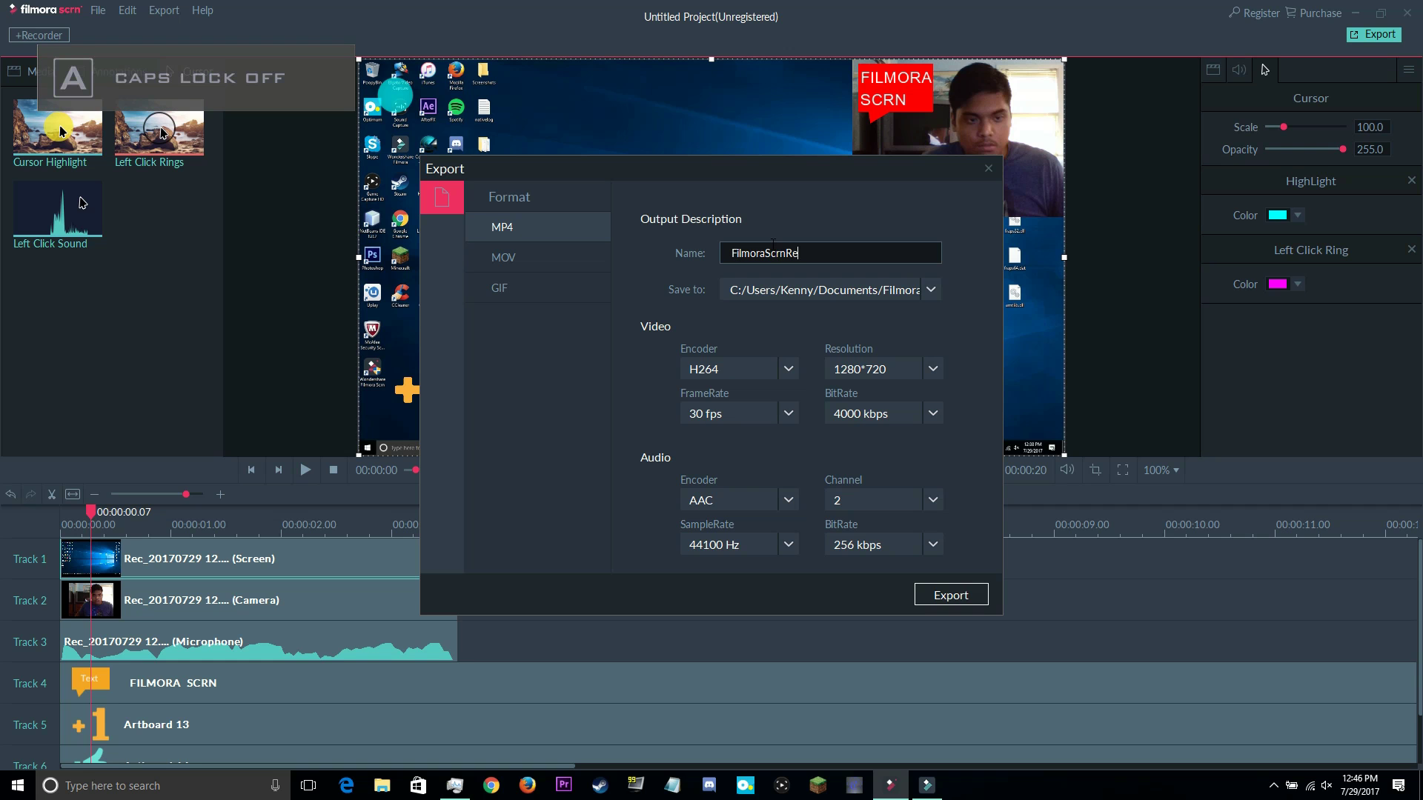
{"action": "type", "text": "cording"}
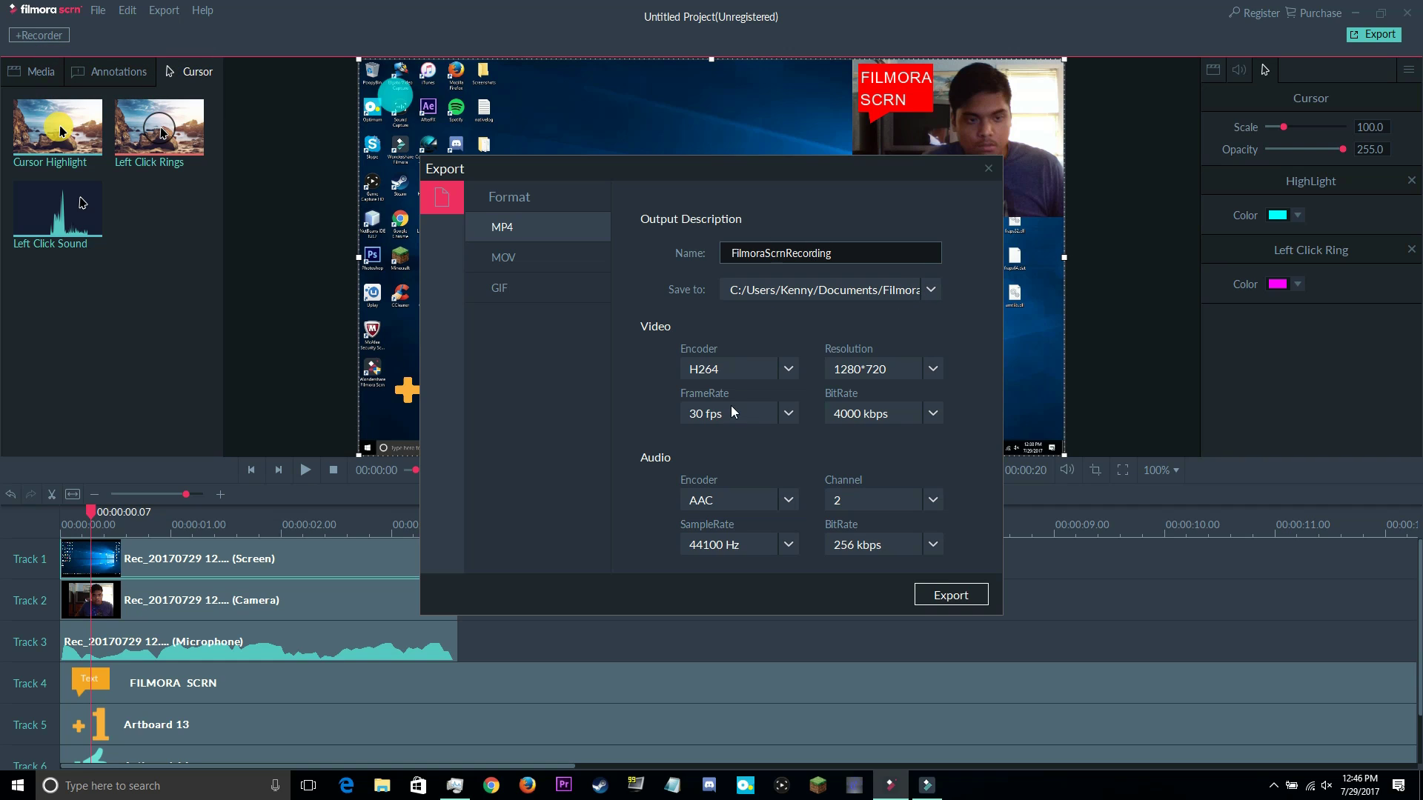
Set export resolution 1920*1080, bitrate 8000 kbps and 60 fps, keeping the H264 encoder.
{"action": "left_click", "coordinate": [926, 369]}
{"action": "left_click", "coordinate": [913, 522]}
{"action": "left_click", "coordinate": [931, 413]}
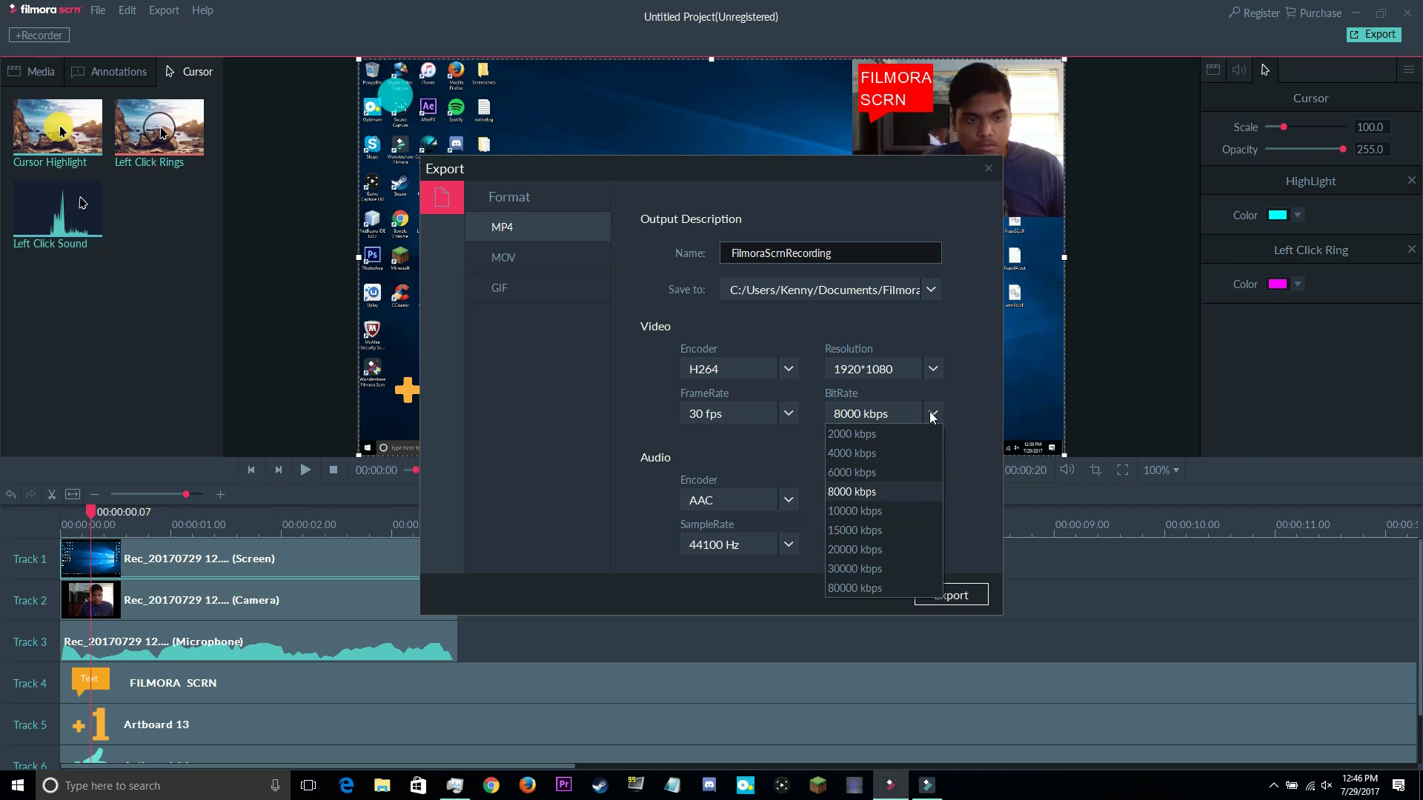
{"action": "left_click", "coordinate": [967, 447]}
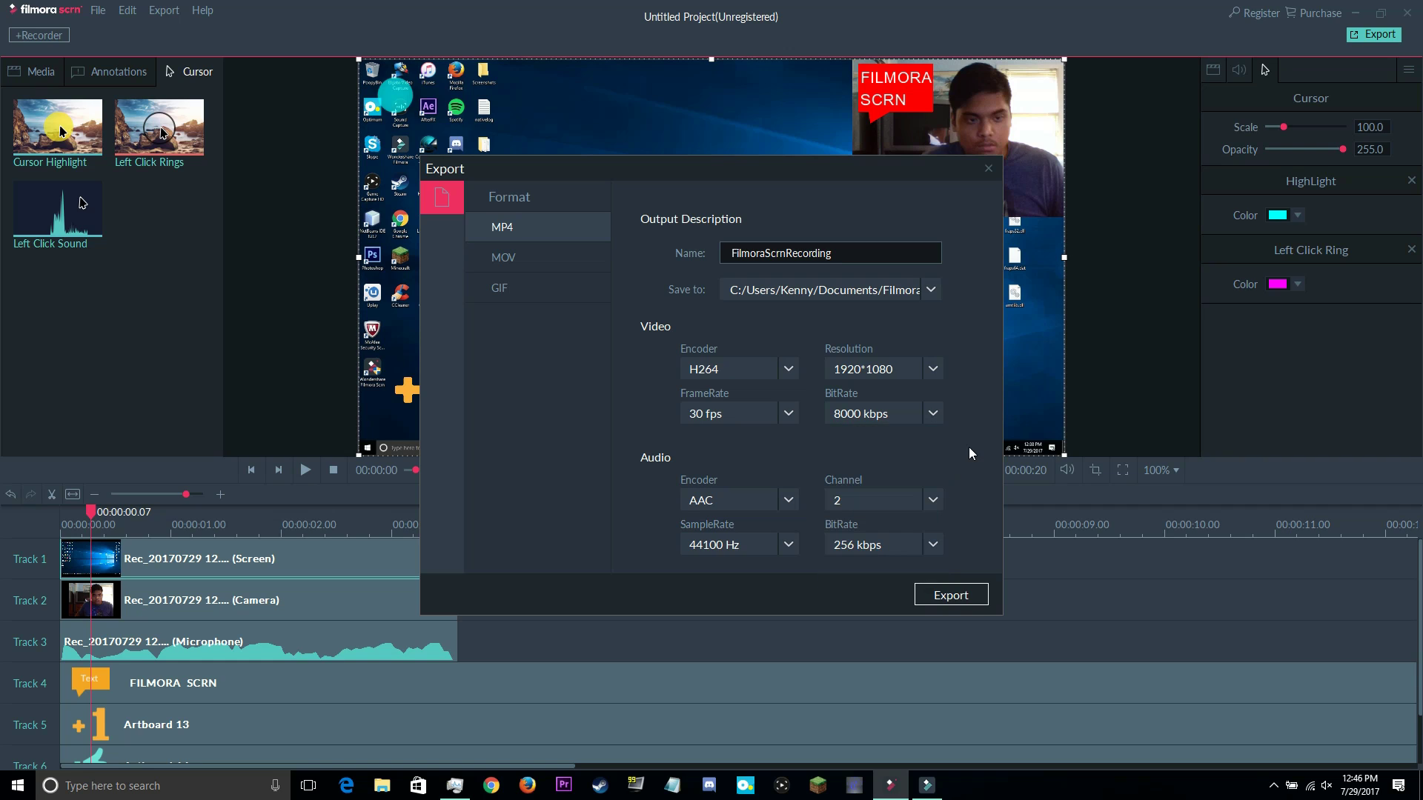
{"action": "left_click", "coordinate": [789, 415]}
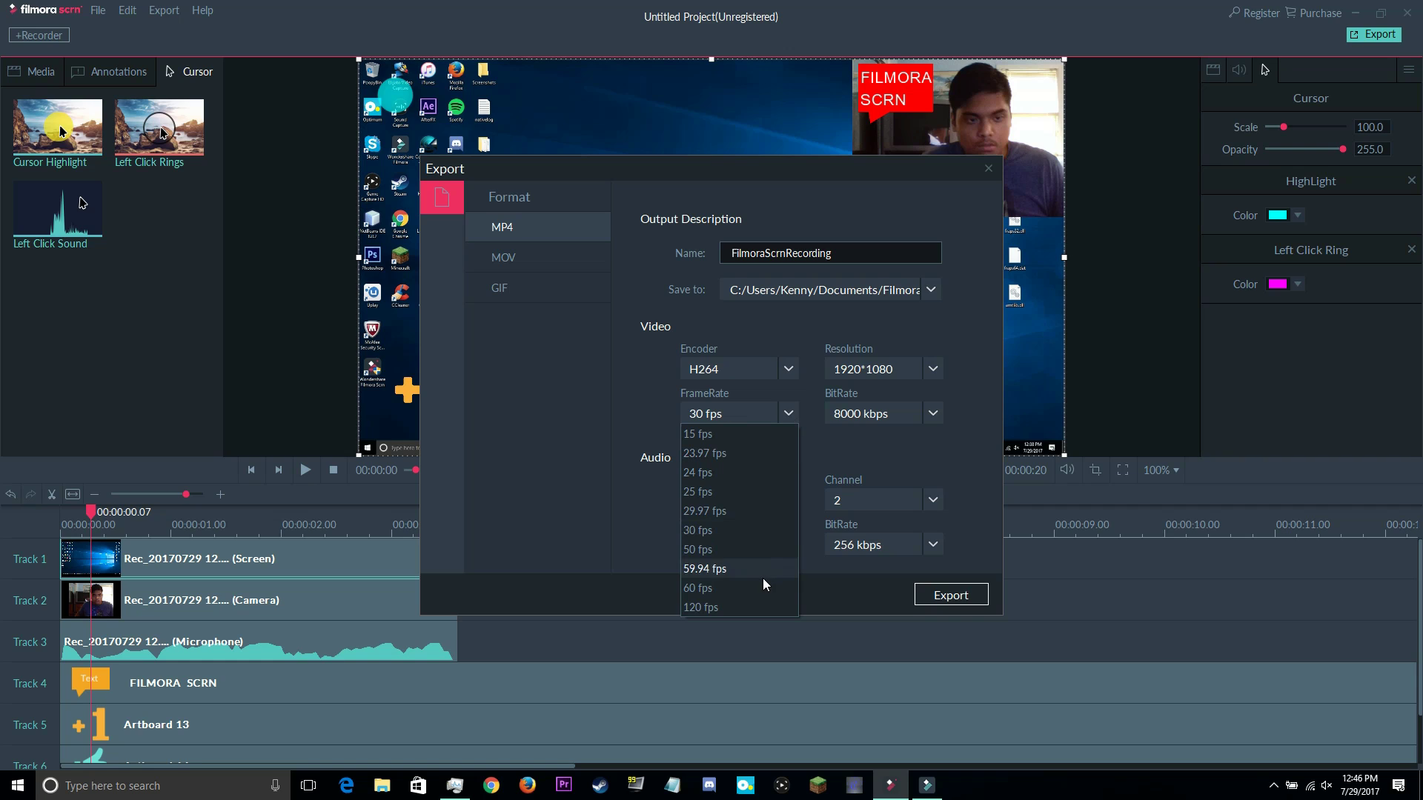
{"action": "left_click", "coordinate": [749, 606]}
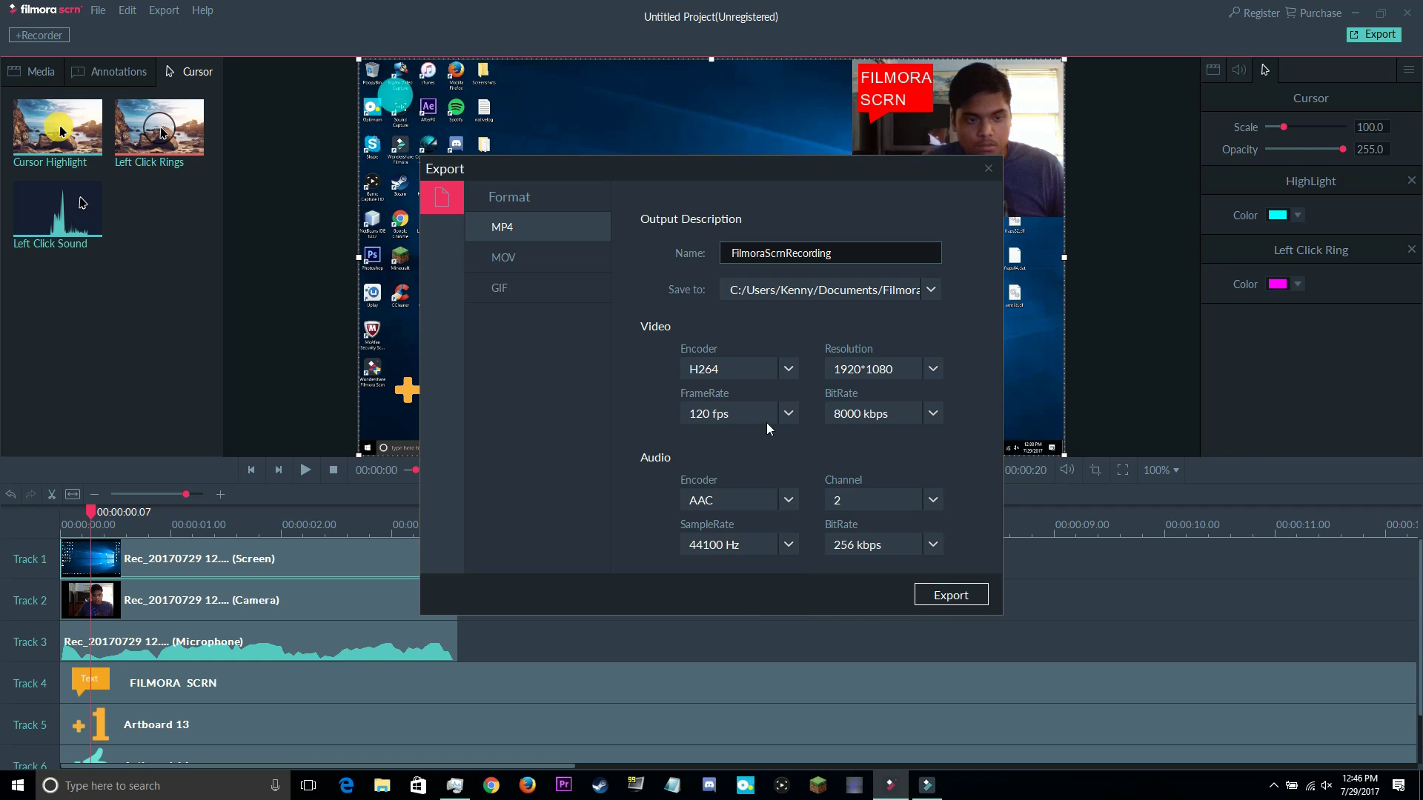
{"action": "left_click", "coordinate": [787, 413]}
{"action": "left_click", "coordinate": [764, 587]}
{"action": "left_click", "coordinate": [788, 368]}
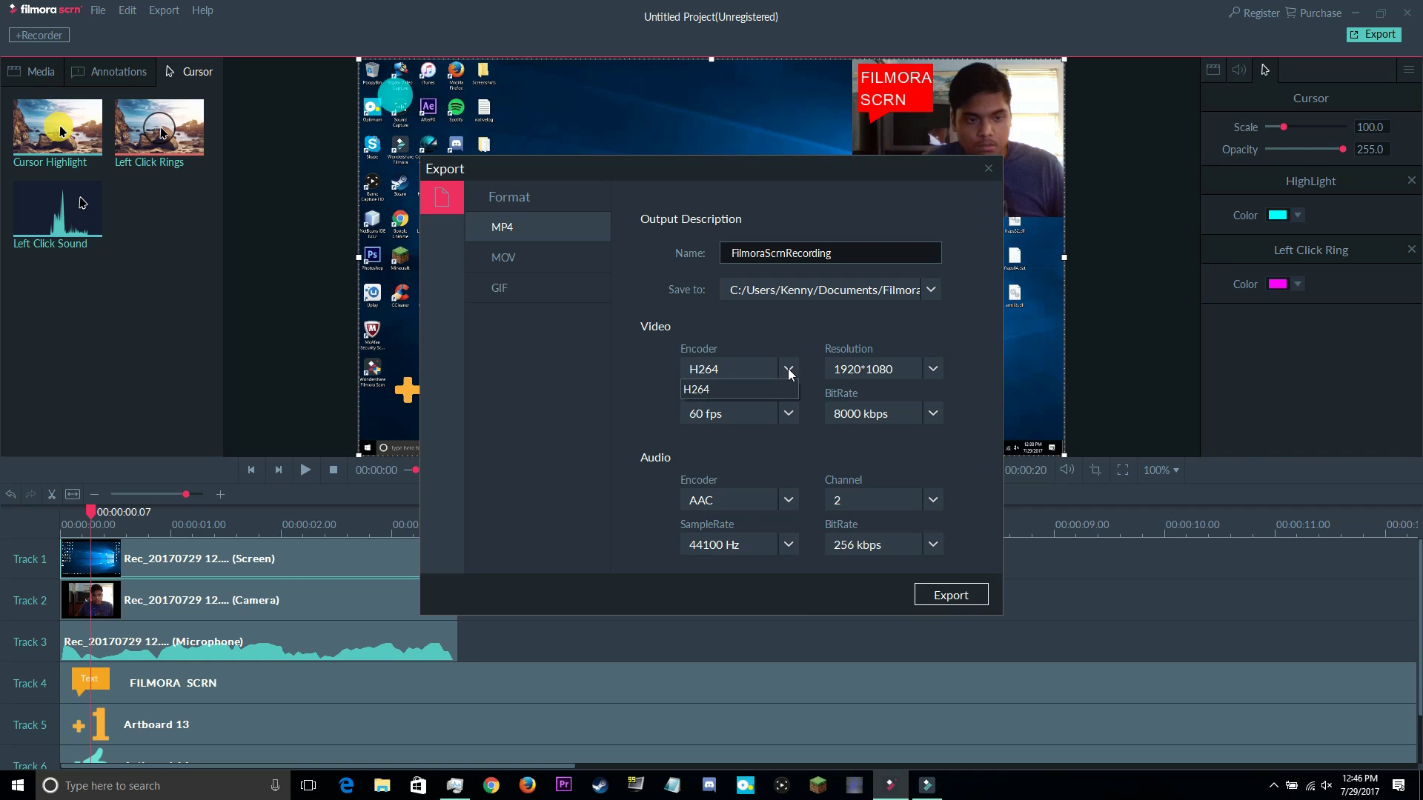
{"action": "left_click", "coordinate": [789, 369]}
Close the Export dialog and scroll the Filmora Scrn page to its Features list.
{"action": "left_click", "coordinate": [989, 169]}
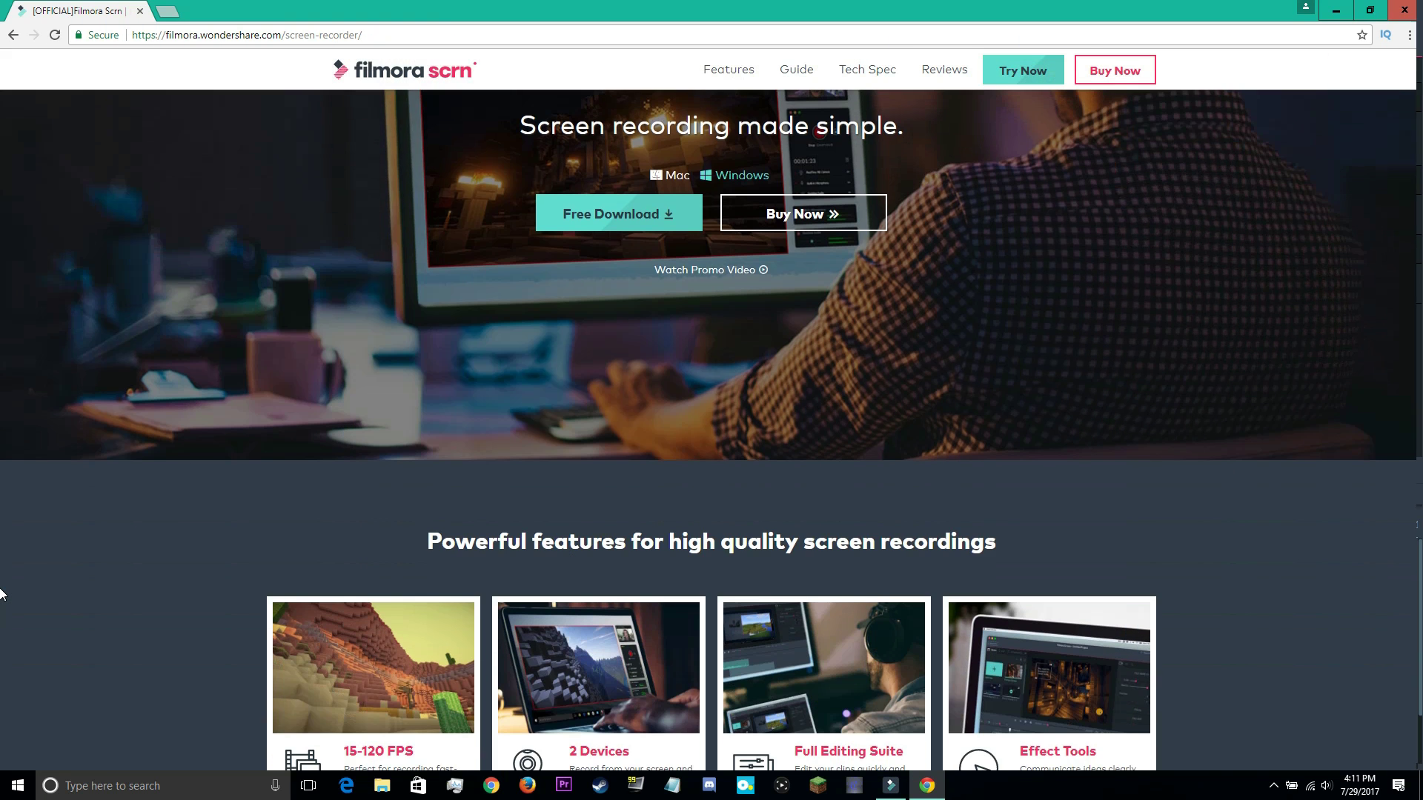
{"action": "scroll", "coordinate": [1, 593], "scroll_direction": "down", "scroll_amount": 4}
{"action": "scroll", "coordinate": [2, 594], "scroll_direction": "down", "scroll_amount": 9}
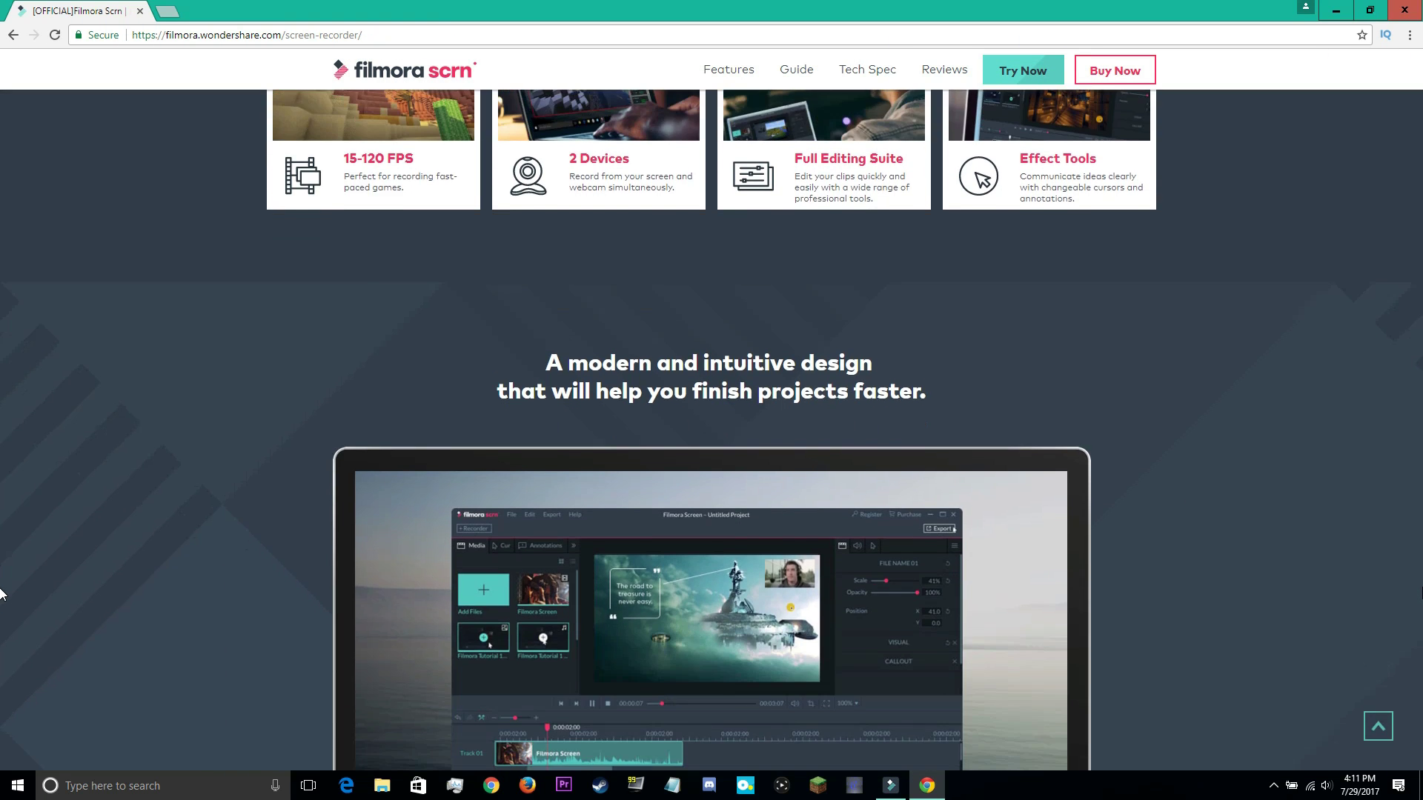
{"action": "scroll", "coordinate": [2, 594], "scroll_direction": "down", "scroll_amount": 9}
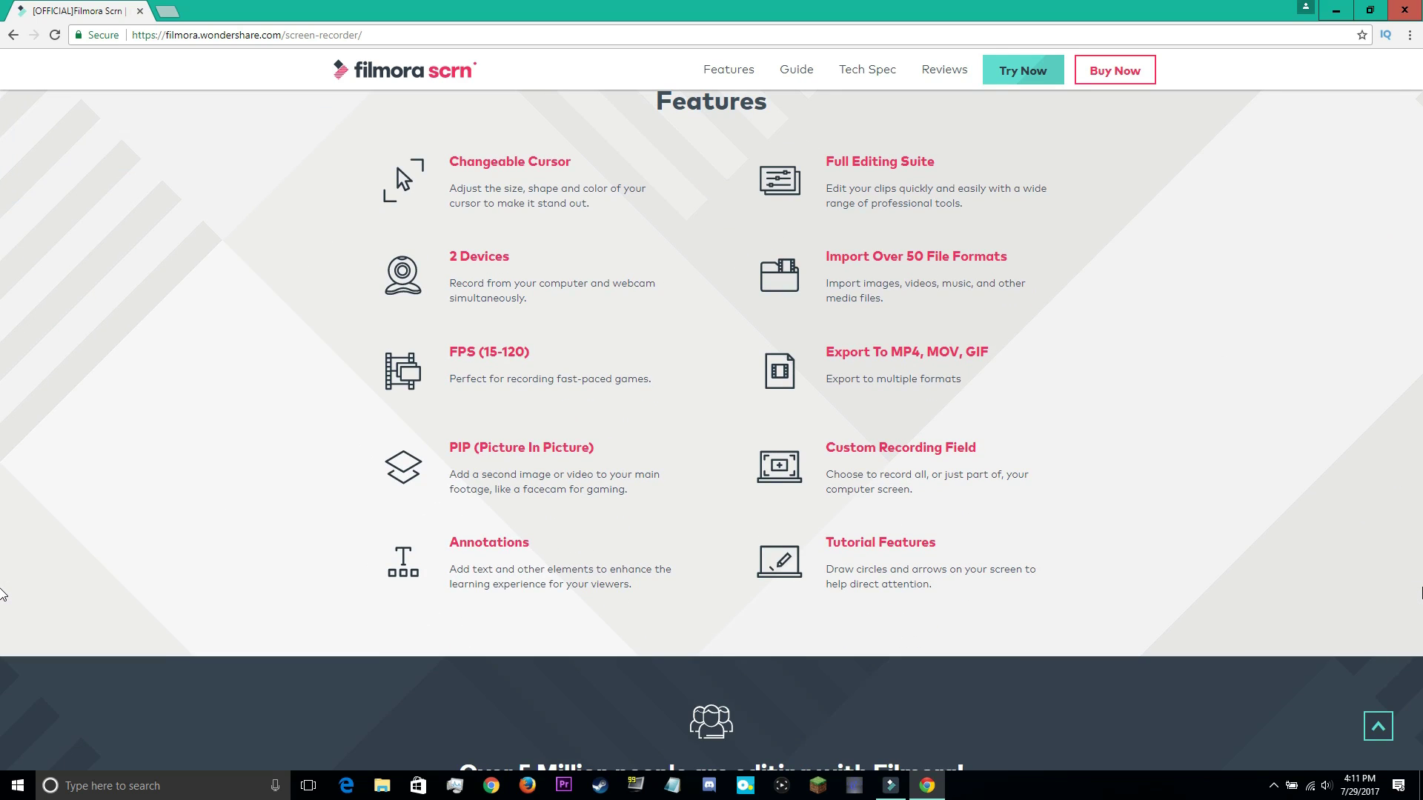
{"action": "scroll", "coordinate": [2, 593], "scroll_direction": "up", "scroll_amount": 1}
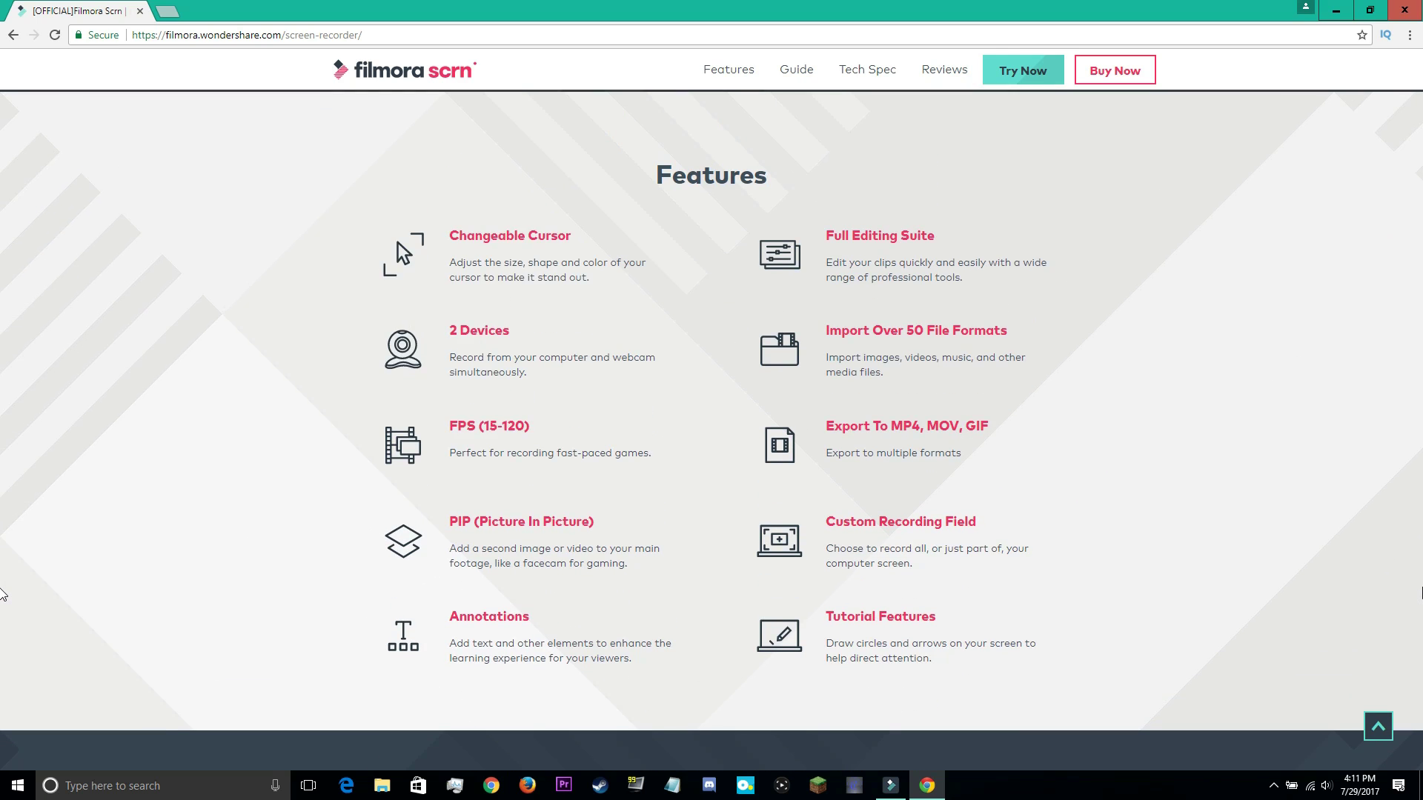